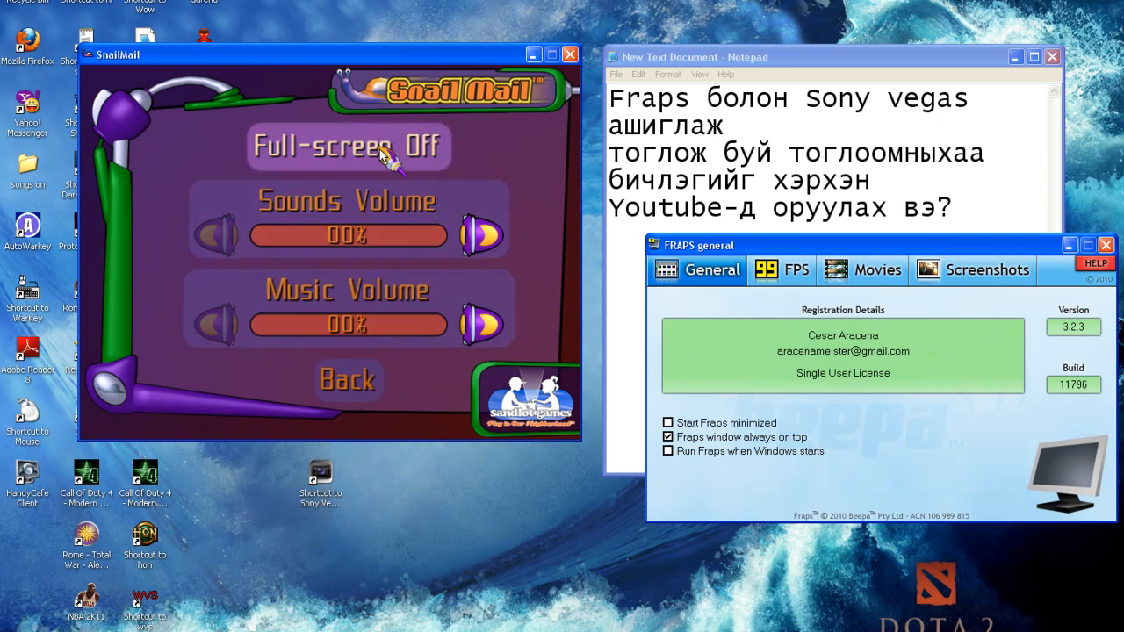
Step: Leave the game options, start the Melanoides tuberculata Barricades delivery in Postal Mode, and pause the game
click(356, 379)
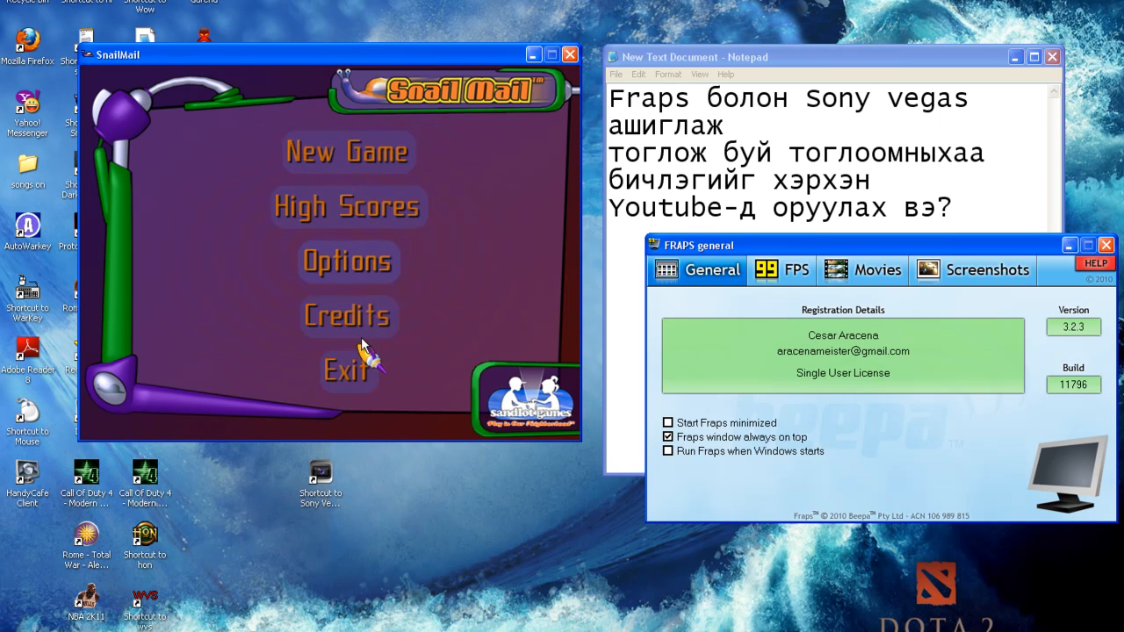
click(350, 151)
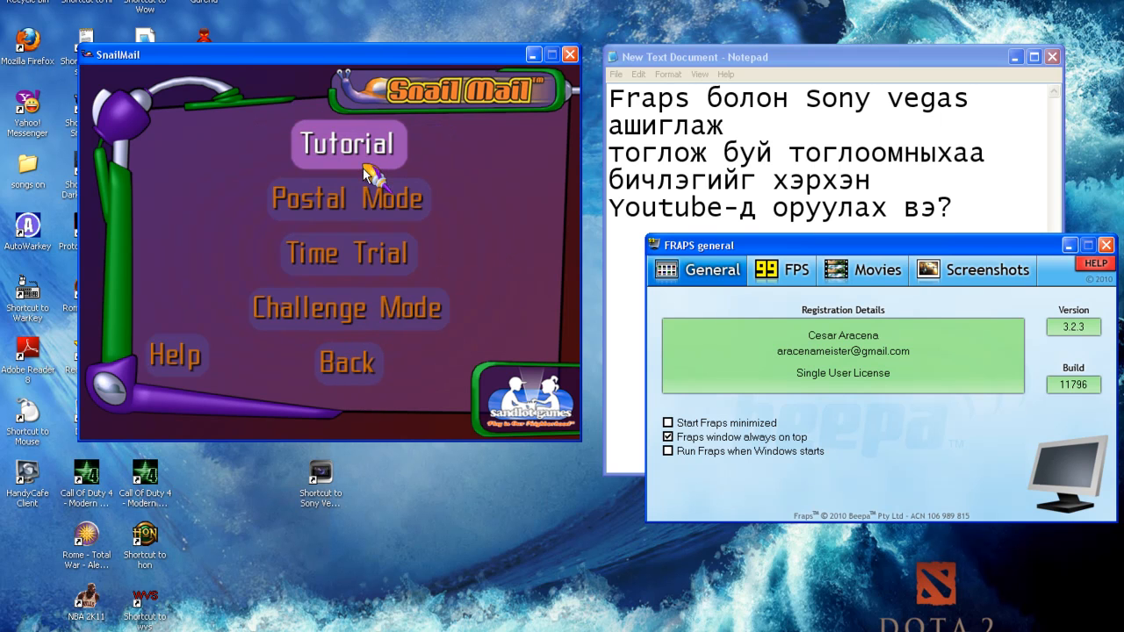
click(356, 193)
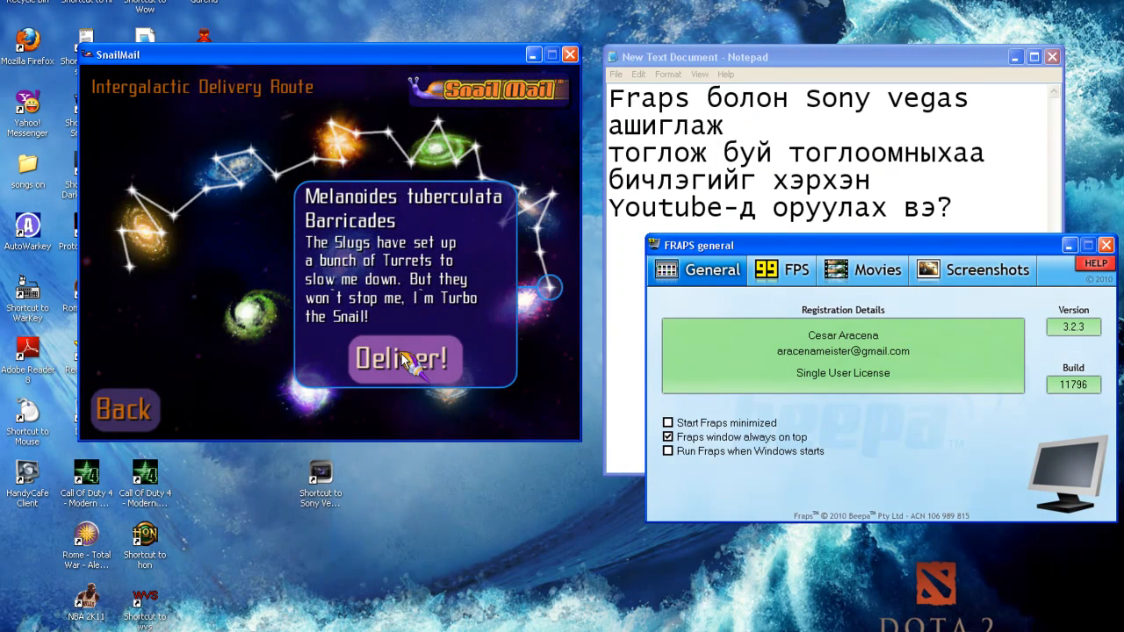
click(402, 360)
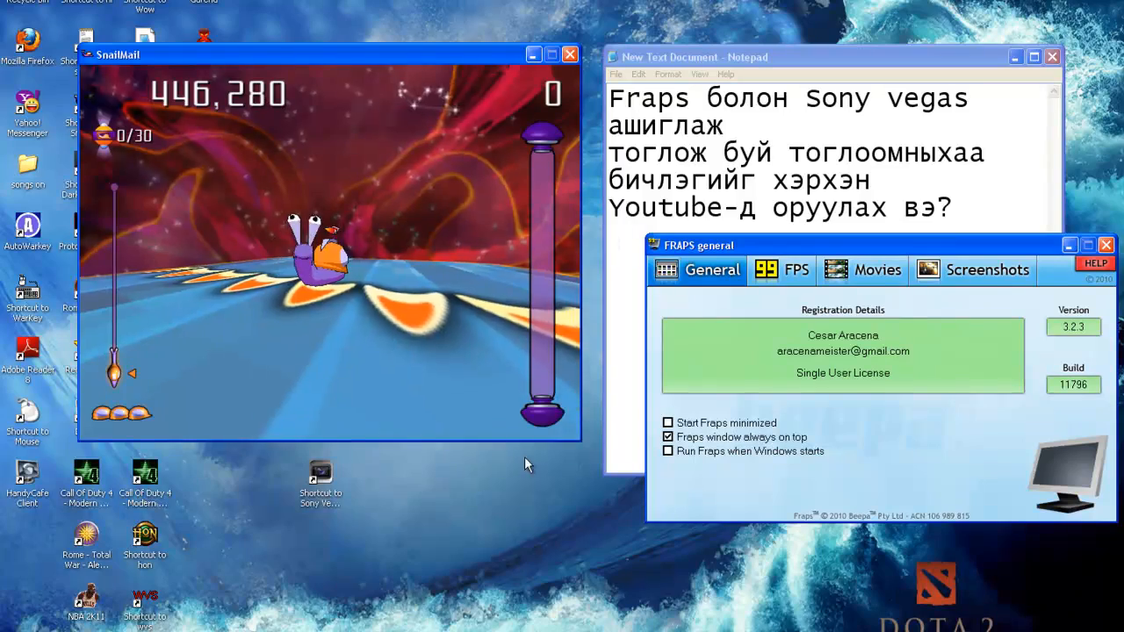
key(Escape)
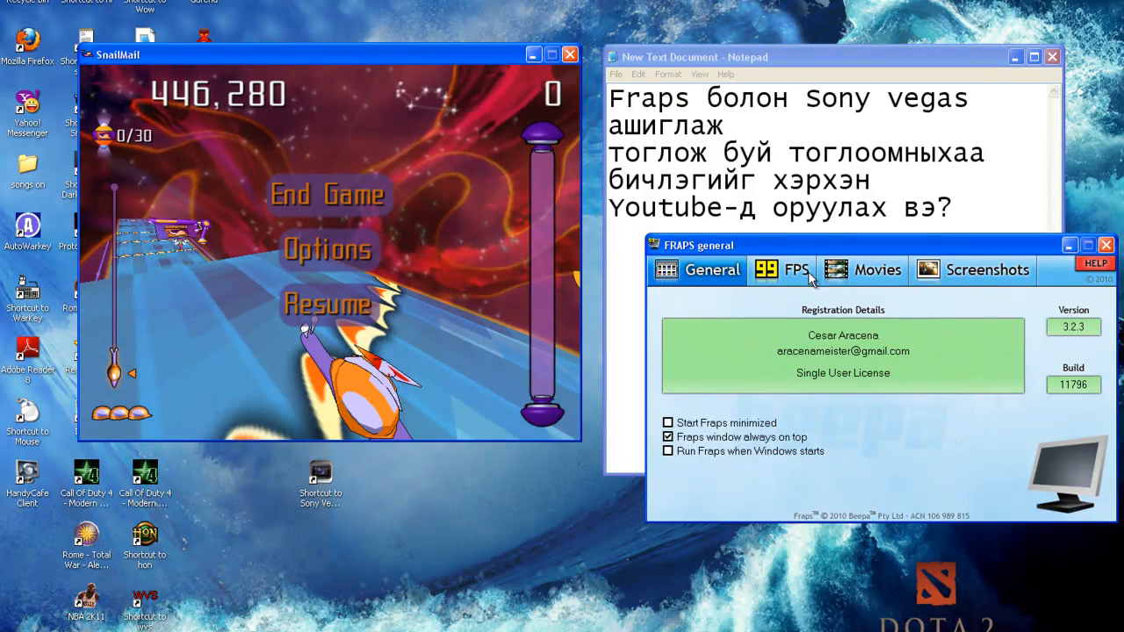
Step: Try placing the Fraps FPS overlay in the upper-left corner, and set it back to Hide overlay
click(786, 270)
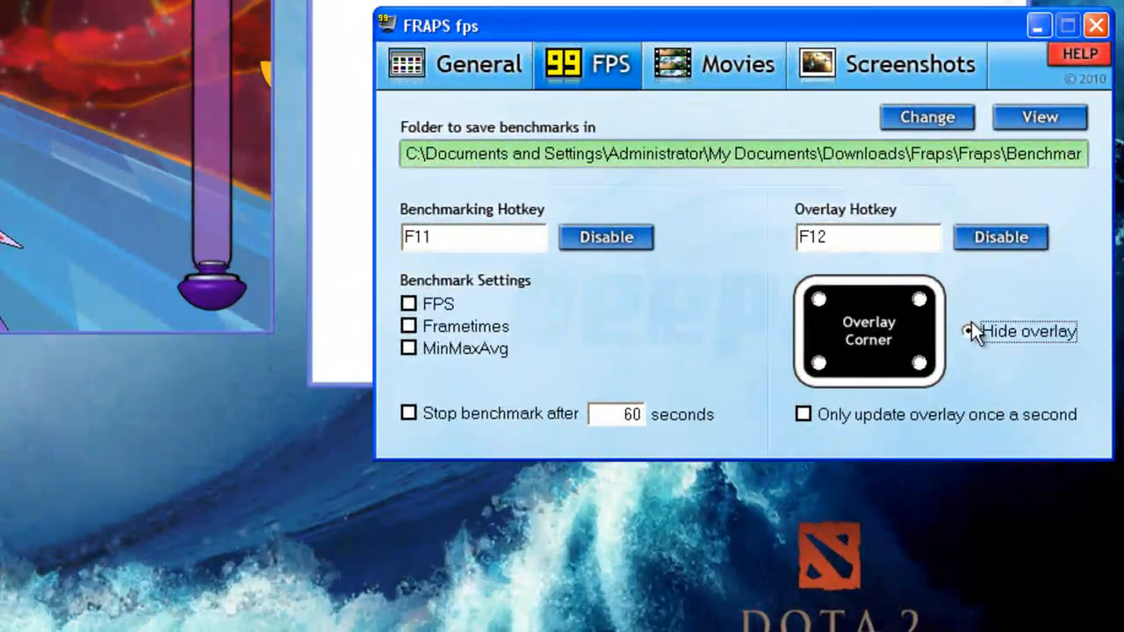
click(818, 300)
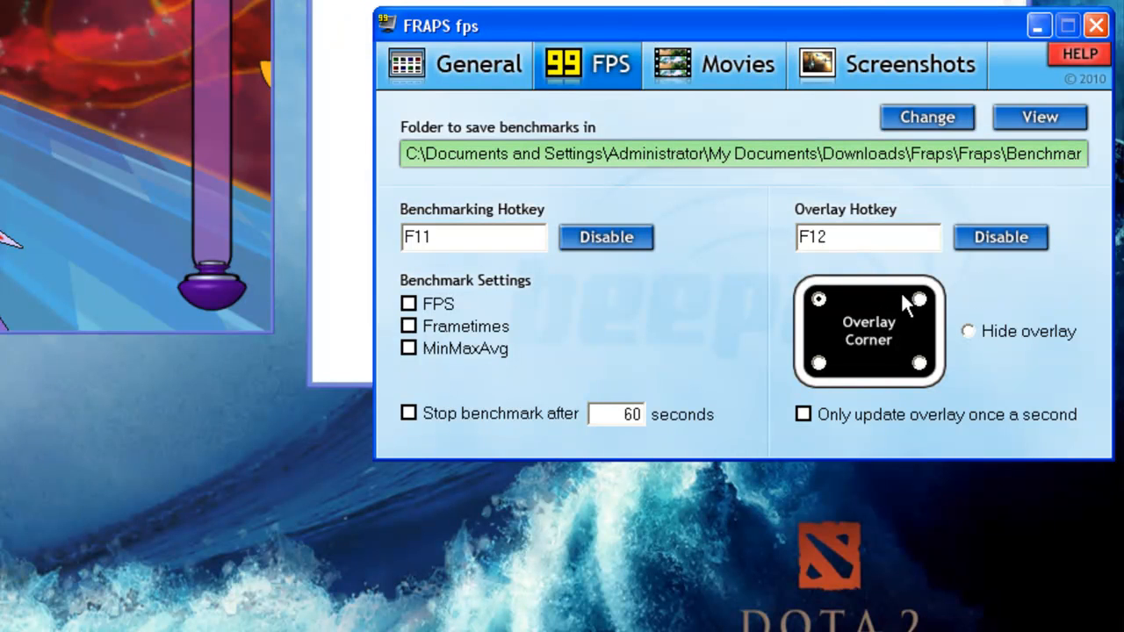
click(967, 332)
Step: Show the Fraps movie capture settings beside Notepad and note the video capture hotkey F9 in the text document
click(685, 70)
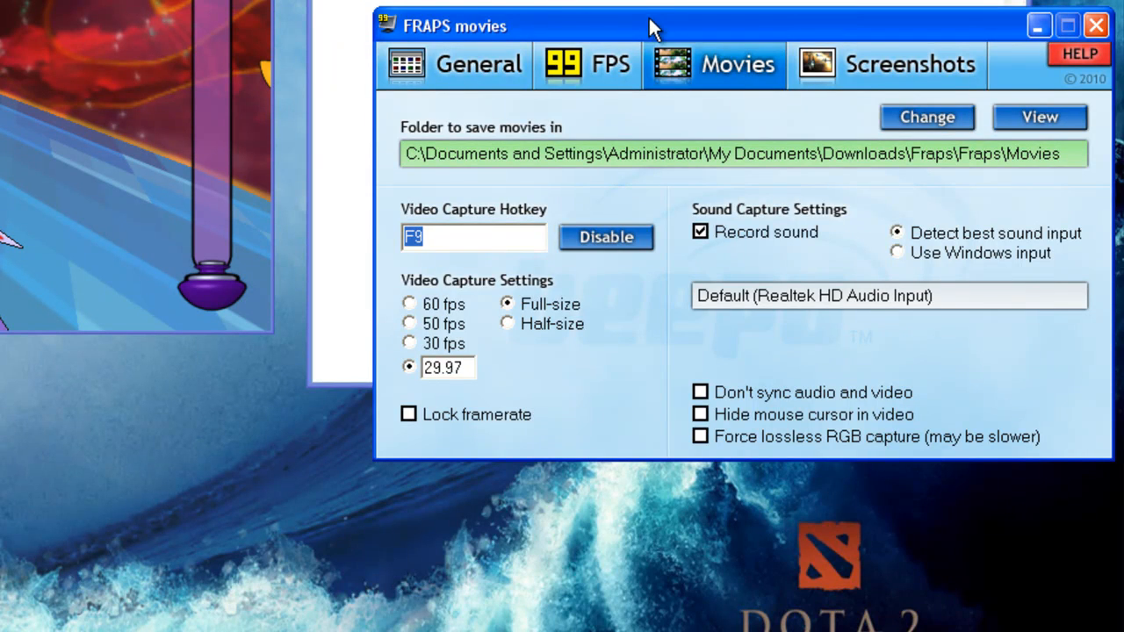
drag(647, 26, 586, 193)
click(501, 47)
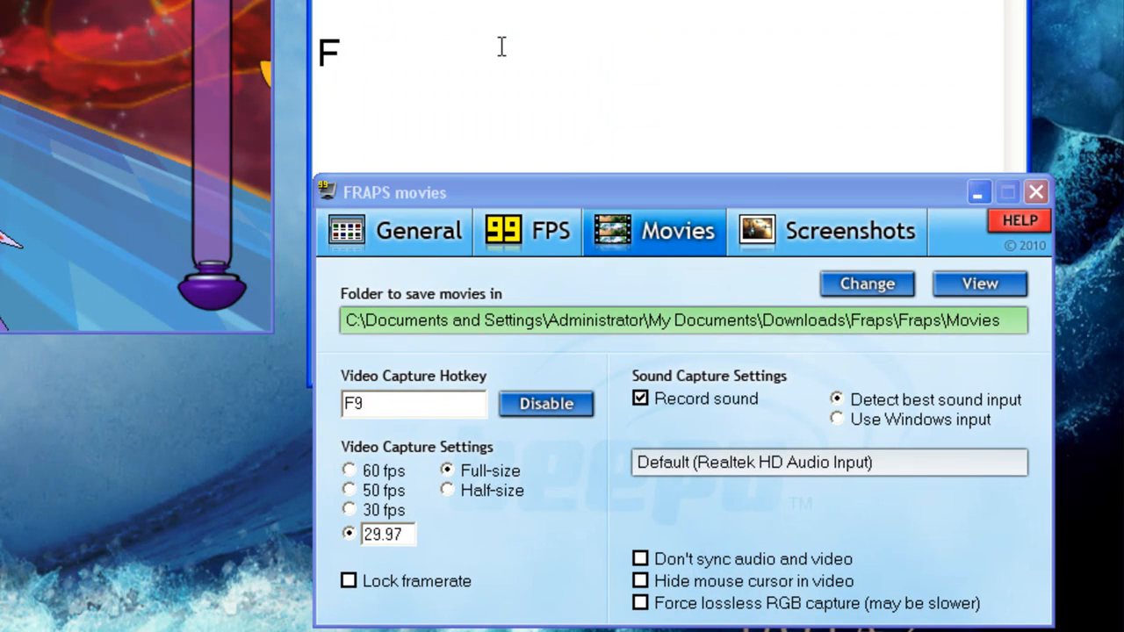
text(F9)
Step: Try Use Windows input and the Record sound toggle in the sound capture settings, and reselect Detect best sound input
click(841, 425)
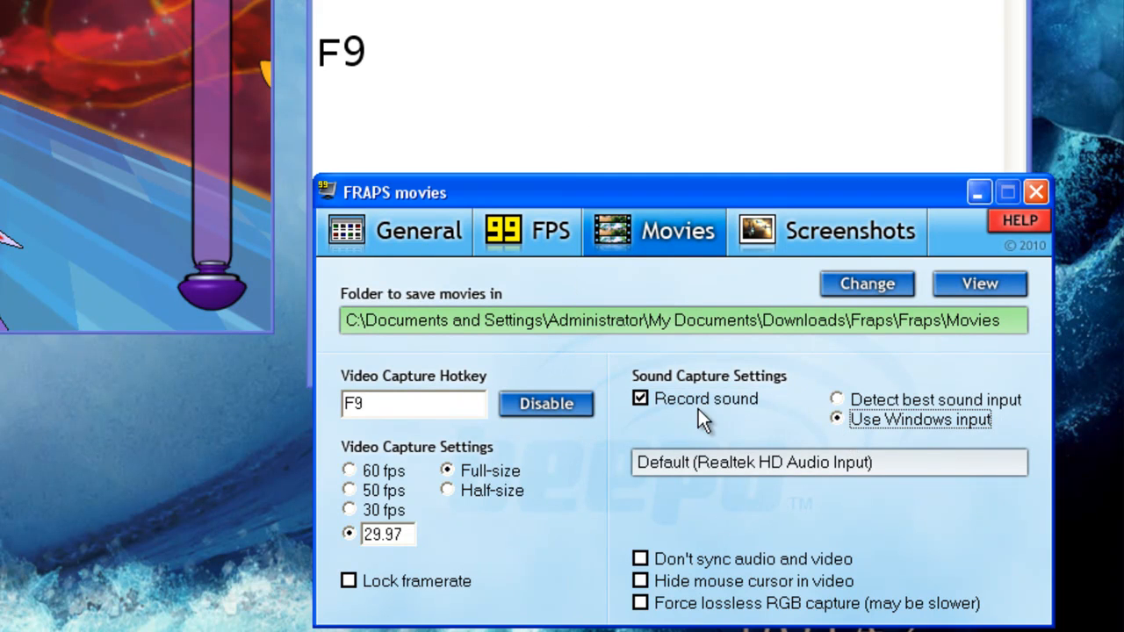
click(652, 399)
click(701, 396)
click(836, 400)
click(655, 398)
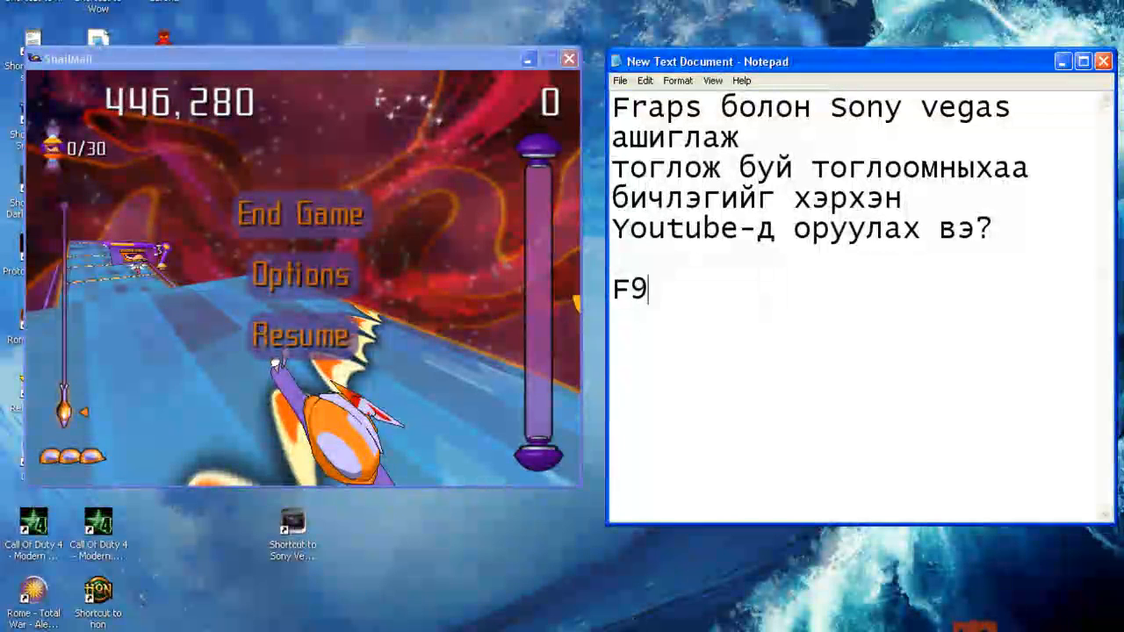
Step: Switch to Snail Mail, resume the paused delivery and start the run
key(alt+Tab)
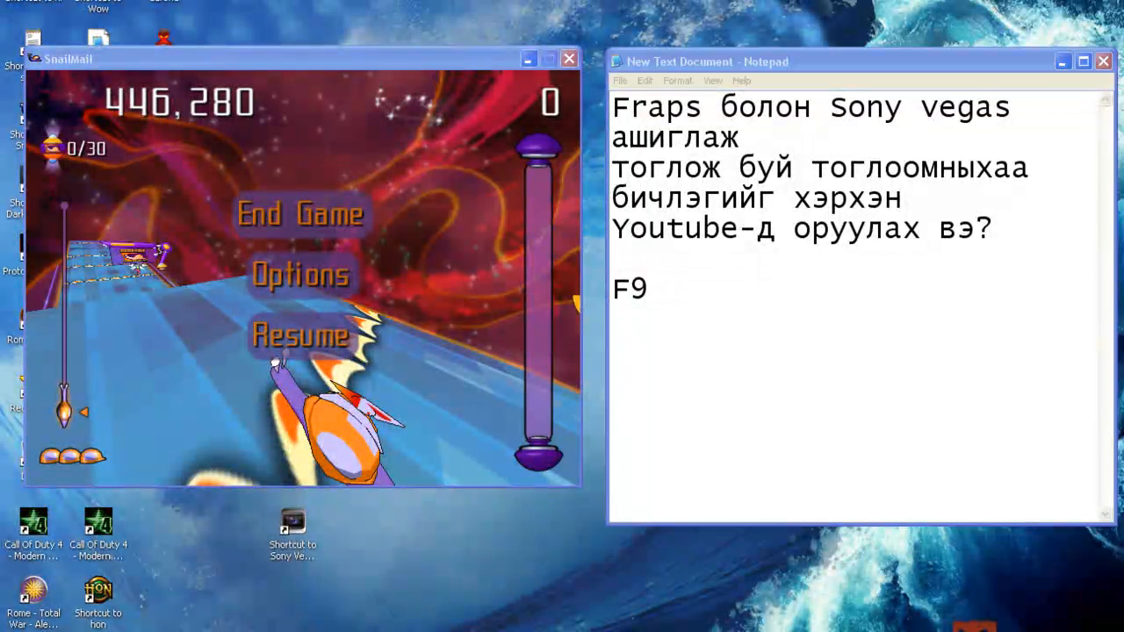
click(439, 297)
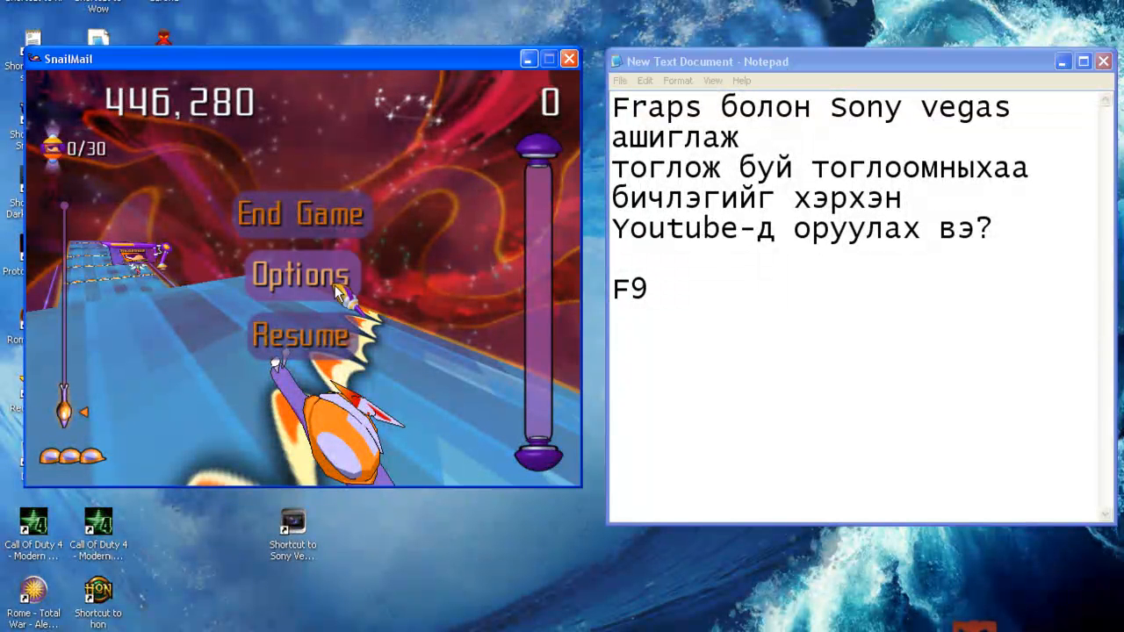
click(318, 332)
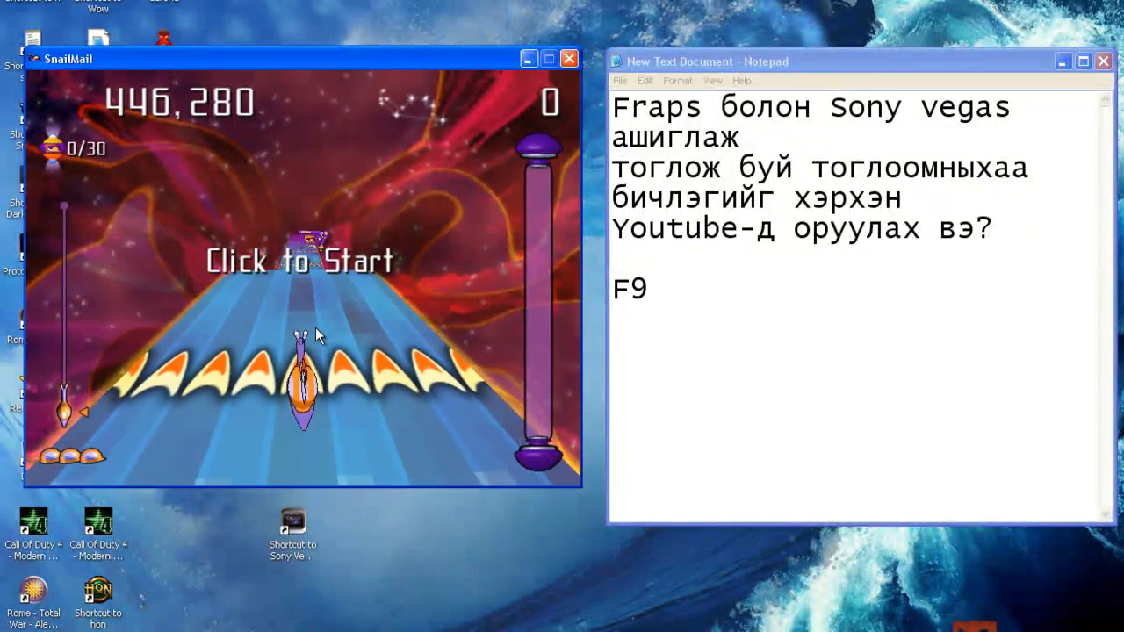
click(316, 328)
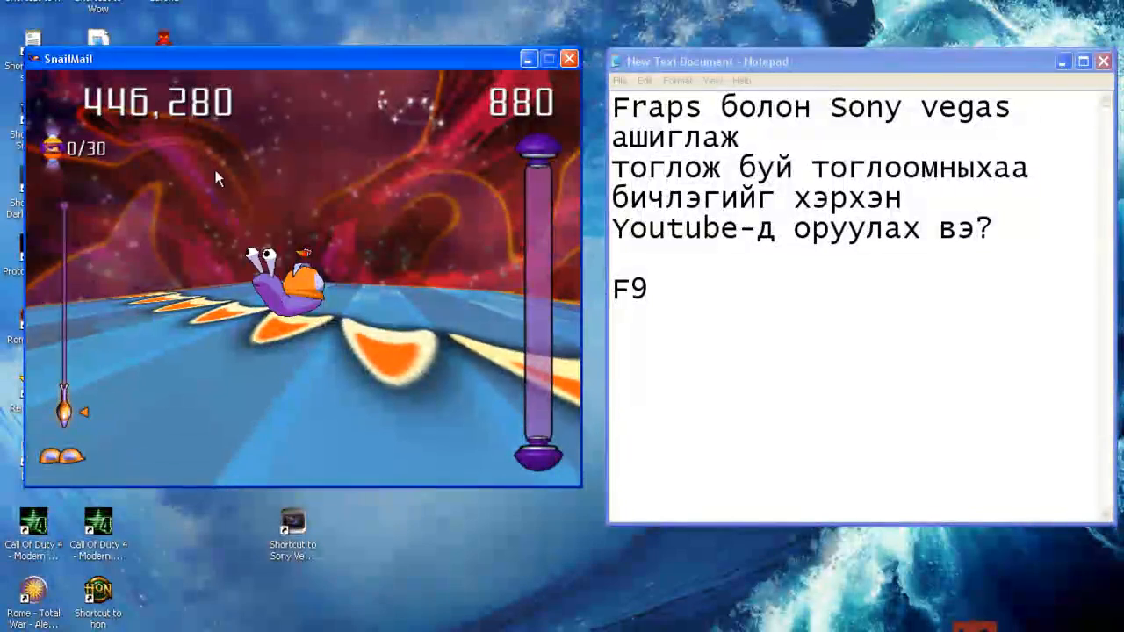
Step: End the current Snail Mail game and skip the high-score name entry
key(Escape)
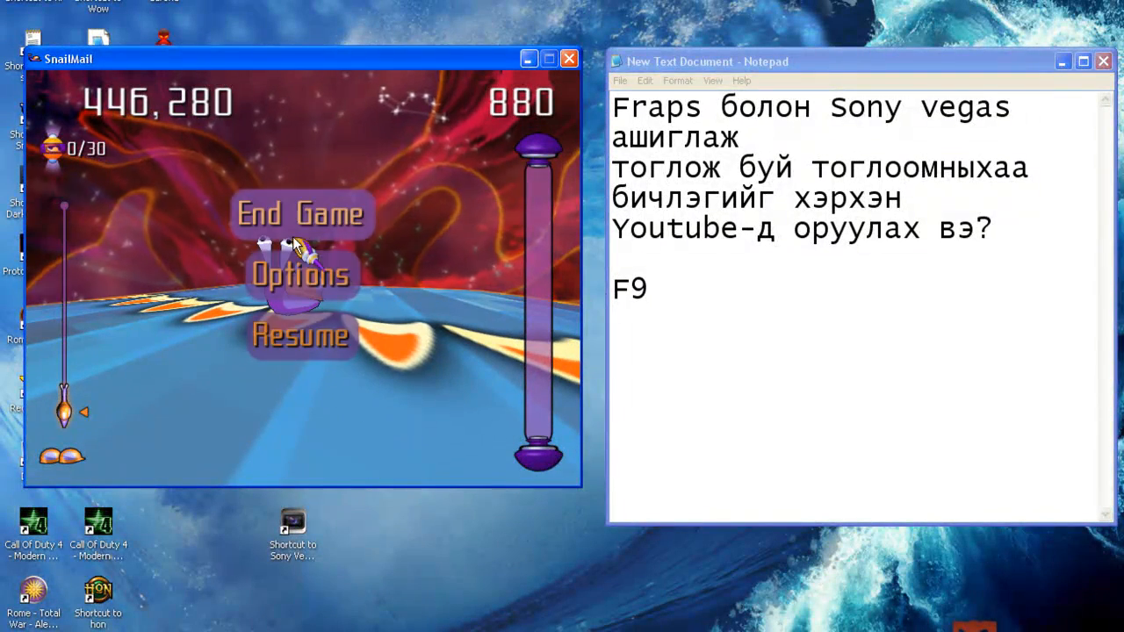
click(299, 215)
click(244, 330)
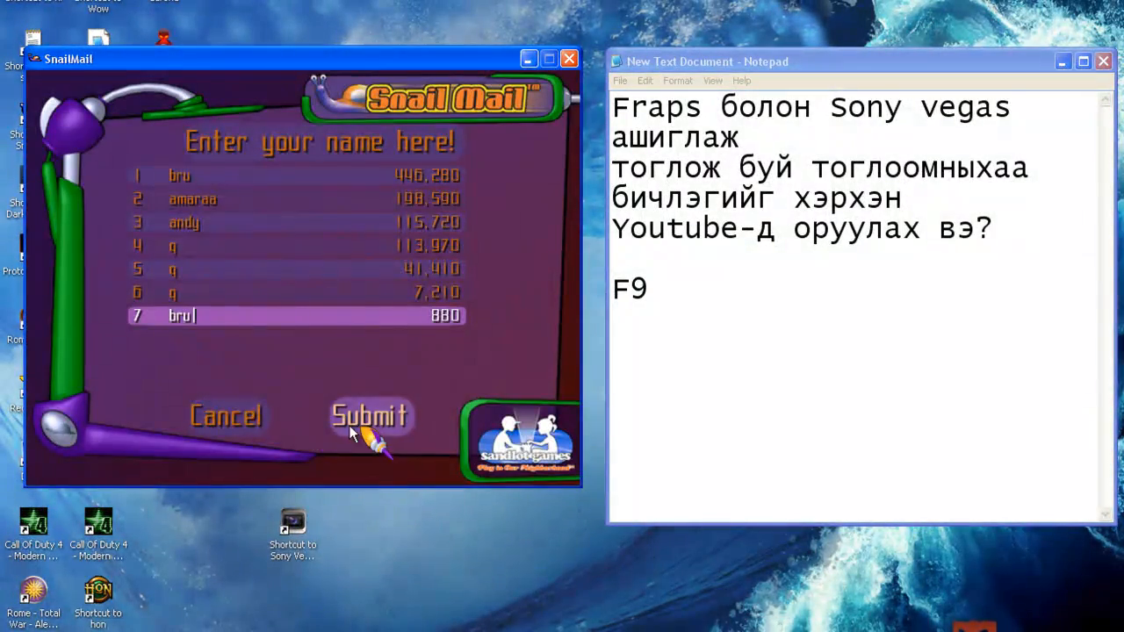
click(259, 422)
Step: Quit Snail Mail and return to the Notepad document
click(323, 406)
click(323, 409)
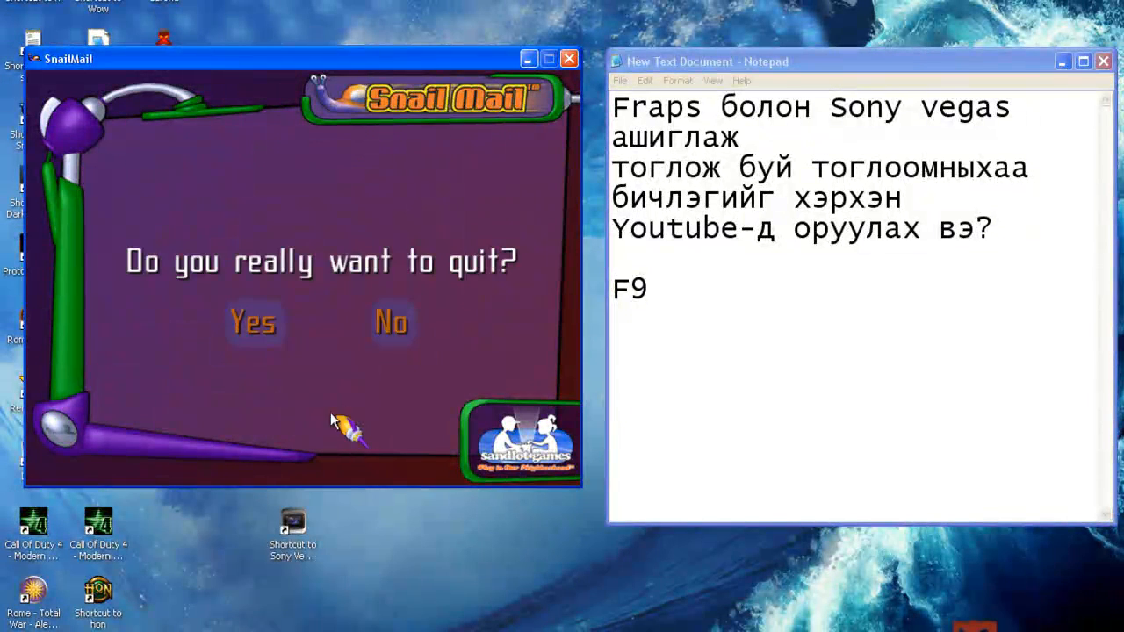
click(268, 332)
click(720, 297)
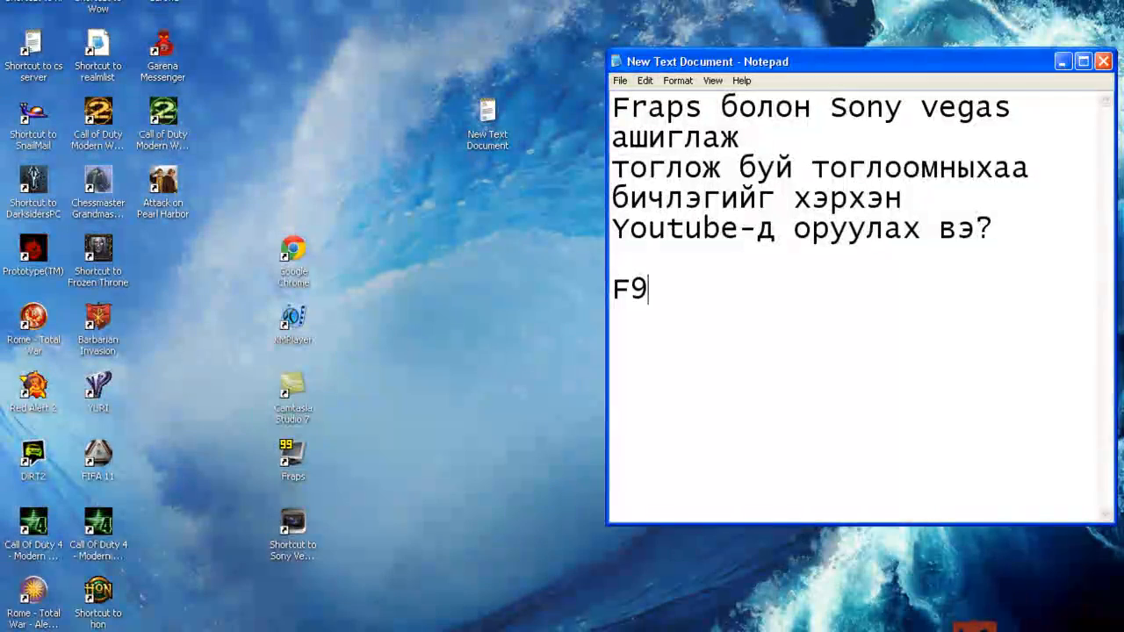
Step: Browse in Windows Explorer to the Movies folder inside Administrator's Documents, Downloads\Fraps\Fraps
click(1023, 631)
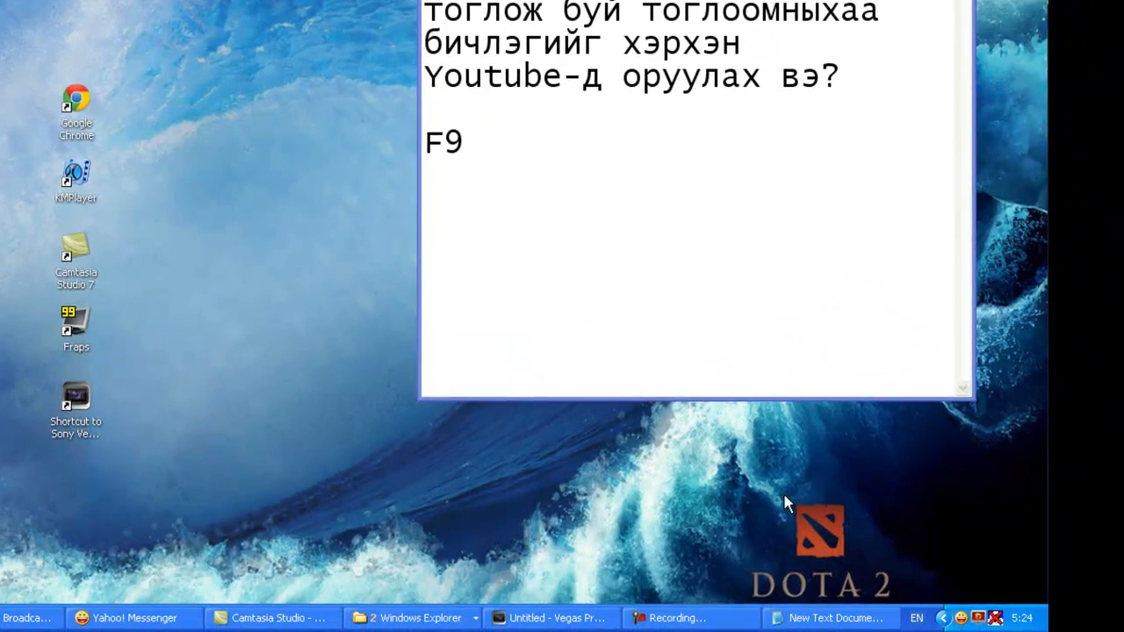
double_click(30, 8)
double_click(475, 214)
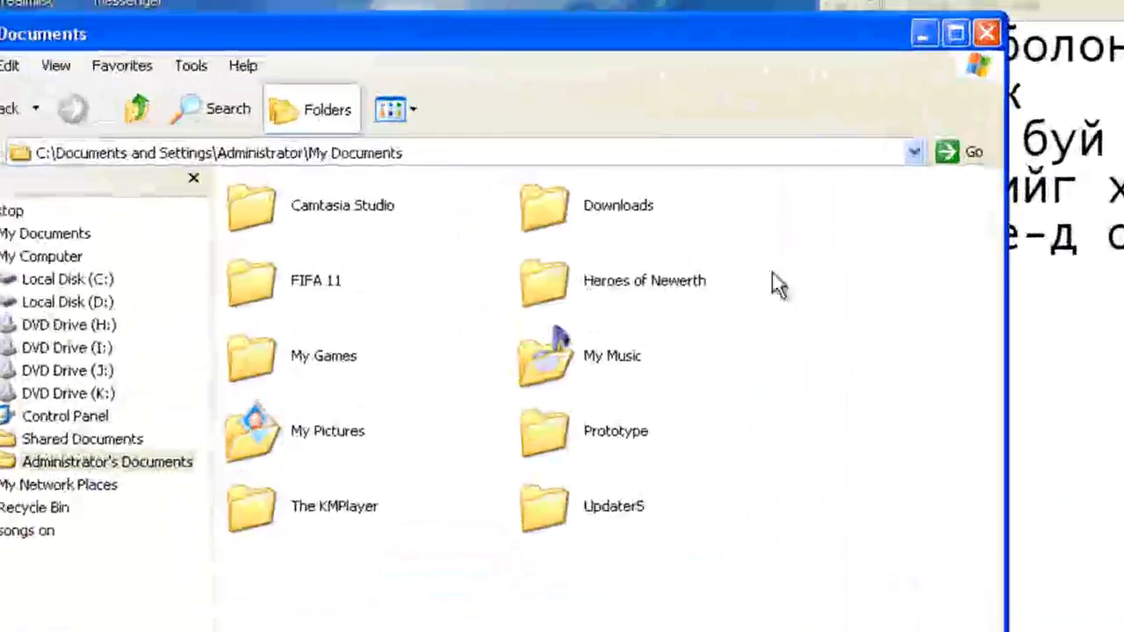
click(7, 109)
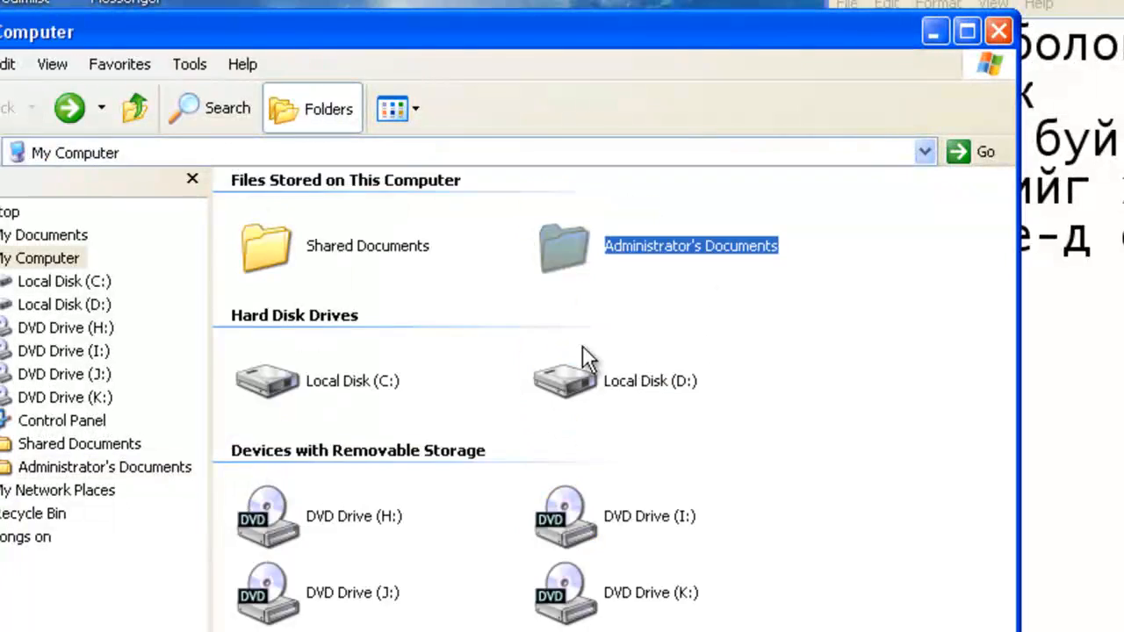
double_click(597, 258)
double_click(549, 212)
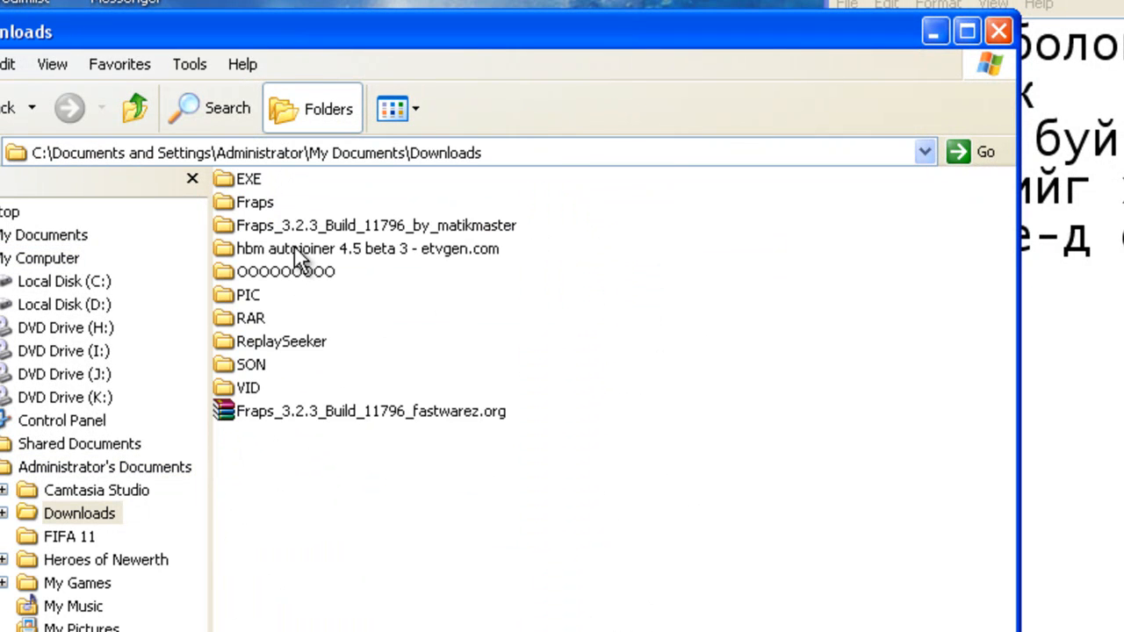
double_click(253, 202)
double_click(294, 213)
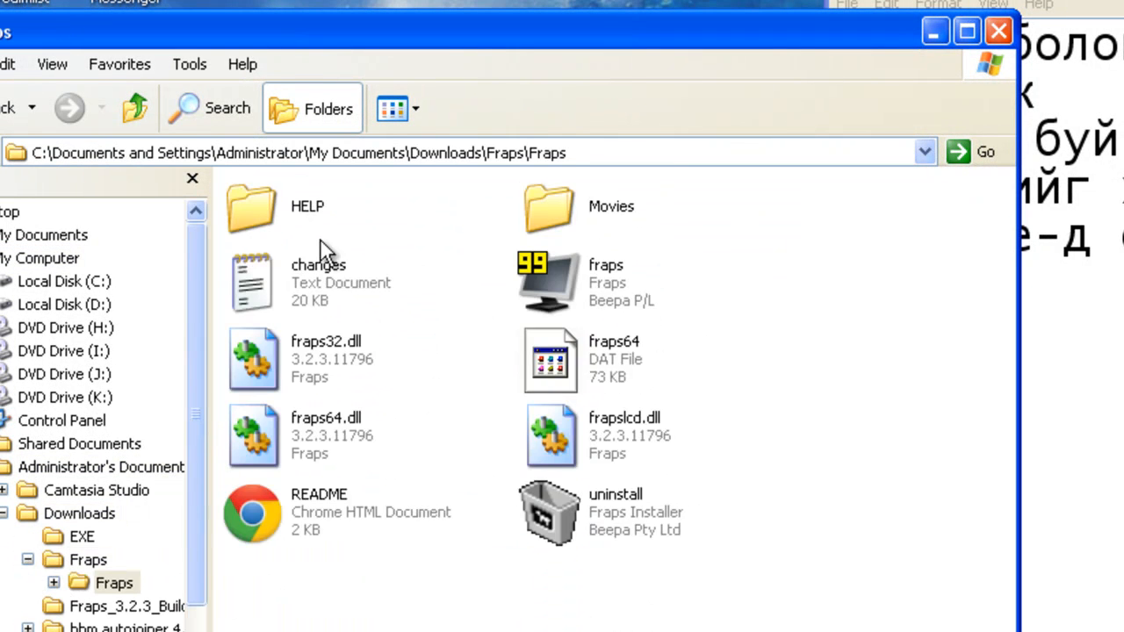
double_click(597, 219)
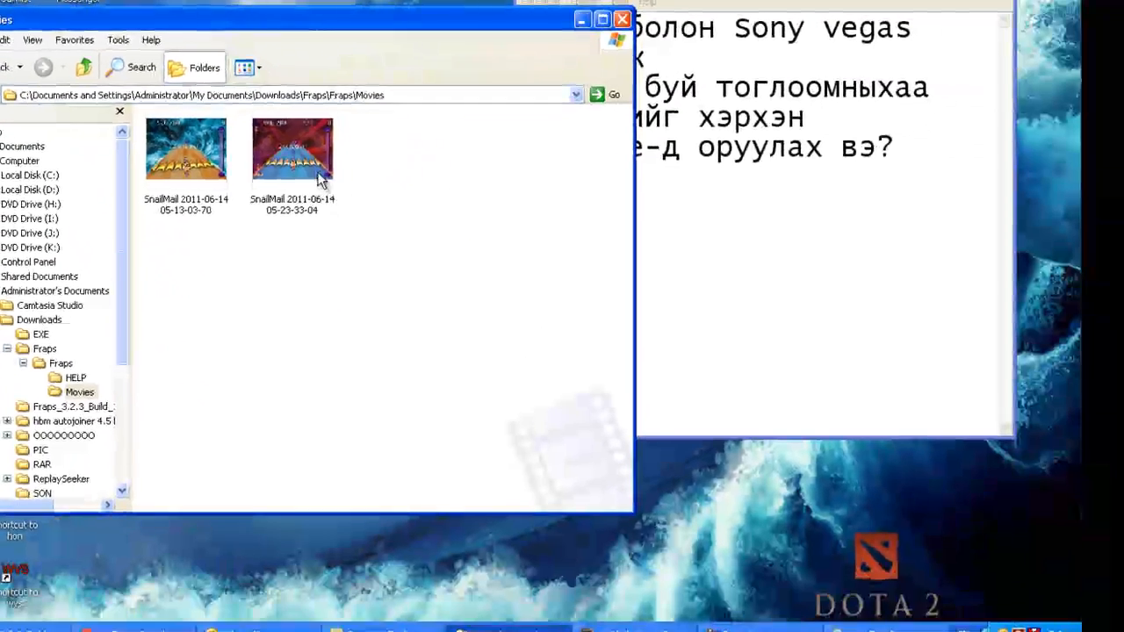
Step: Play a recorded SnailMail clip from the Movies folder and return to the desktop windows
click(448, 248)
key(Return)
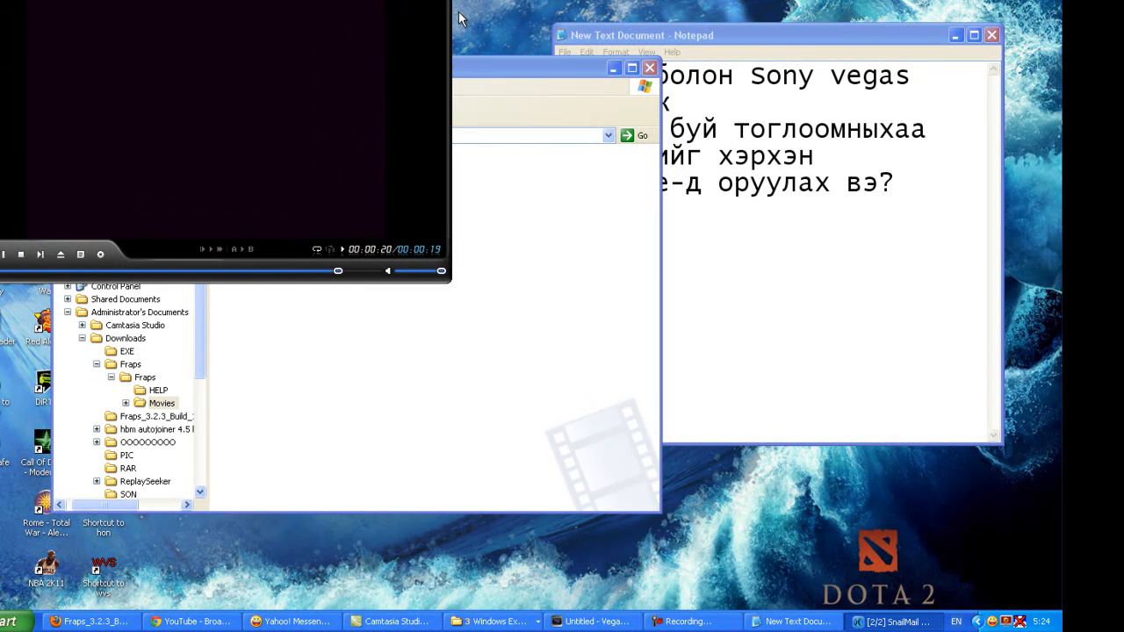
click(947, 43)
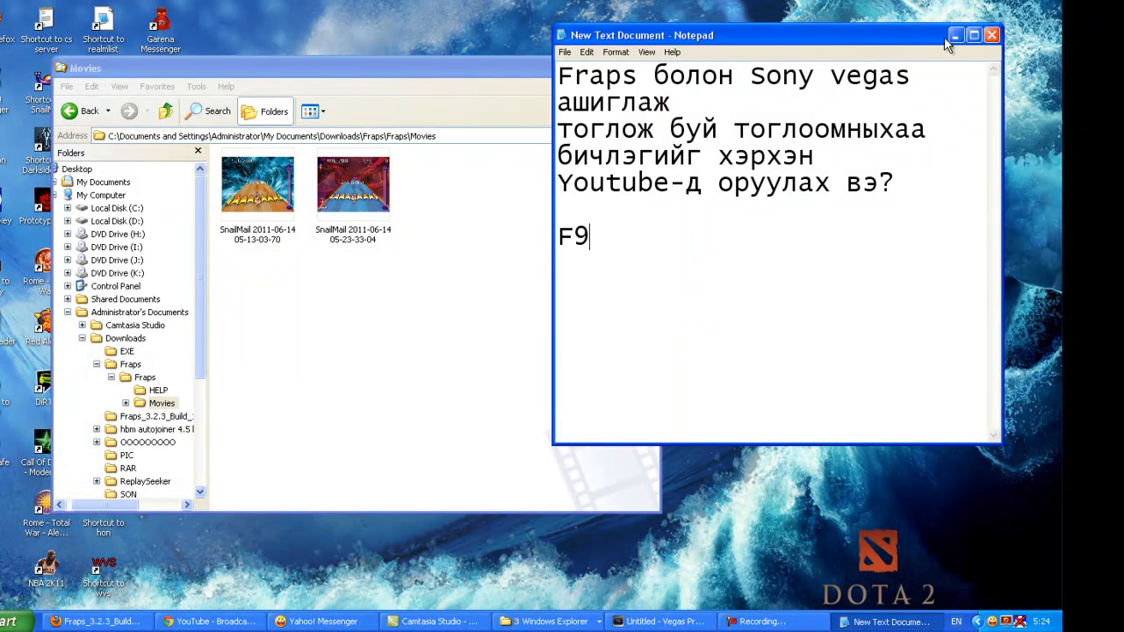
click(955, 42)
click(642, 619)
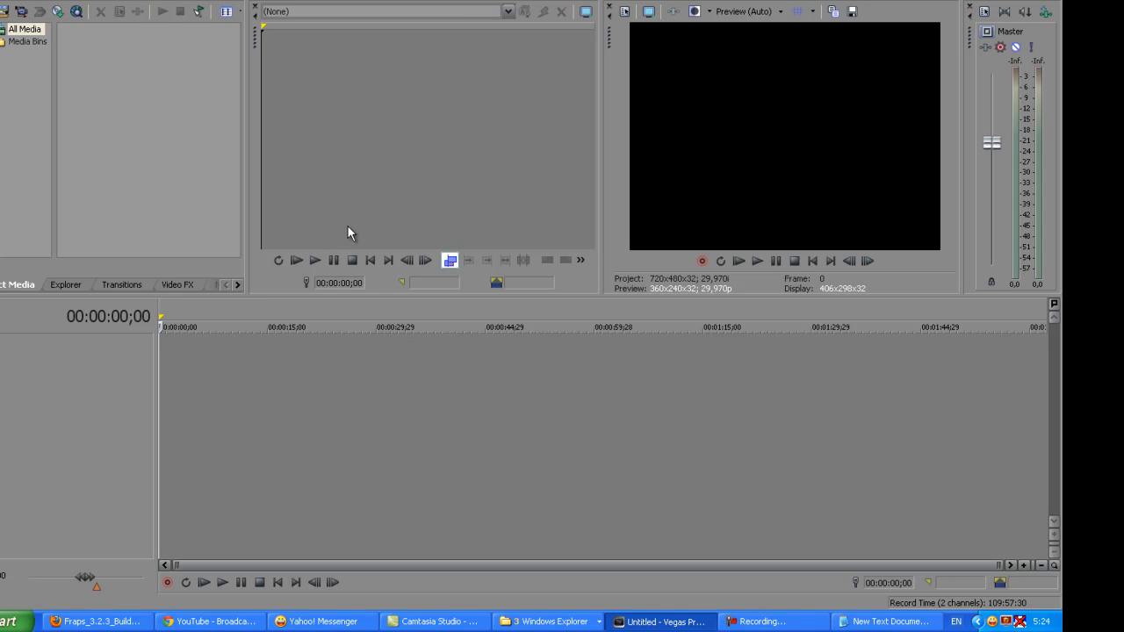
click(638, 623)
drag(222, 114, 347, 296)
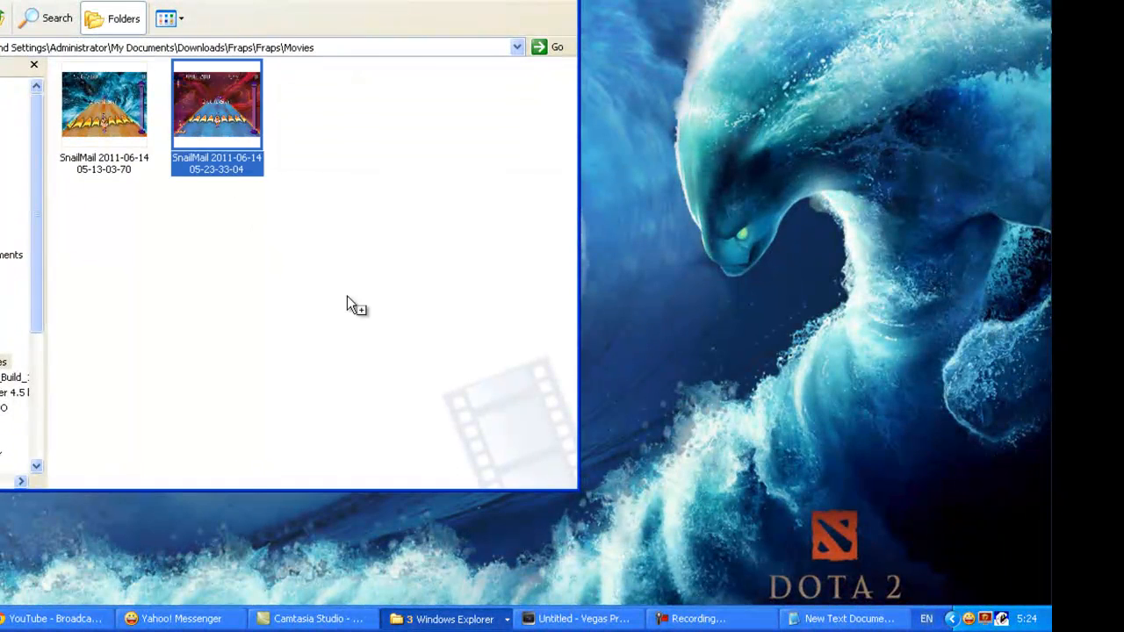
click(552, 624)
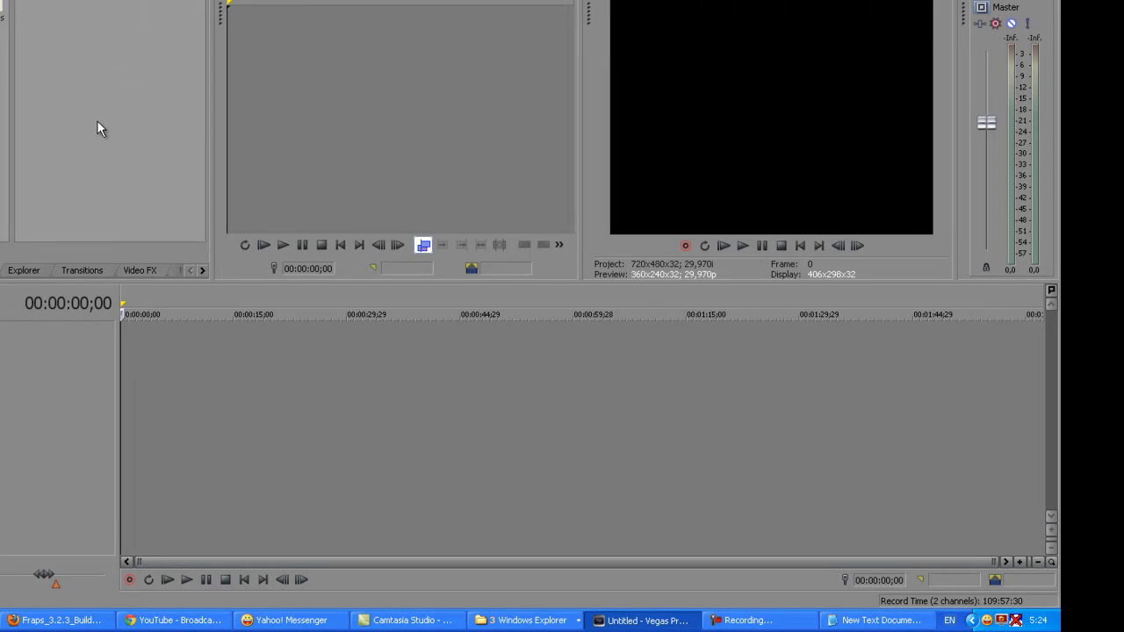
Step: Switch to Notepad and add the note "Bichsen bichlegee Sony vegasruugaa oruulana" below F9
click(879, 621)
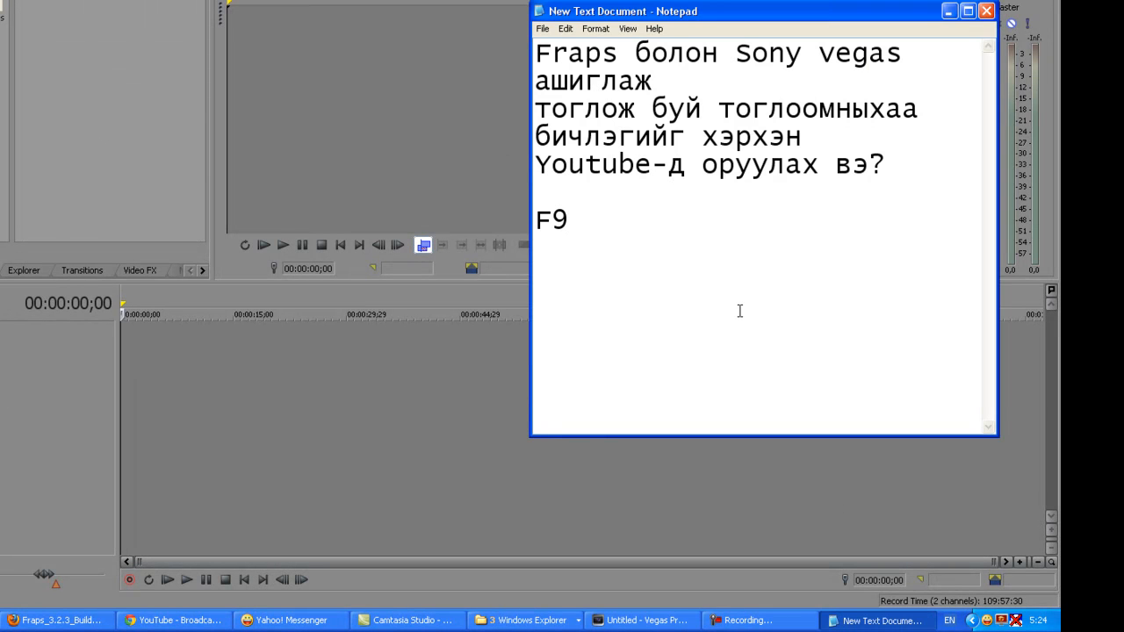
text(Bichsen bichlegee)
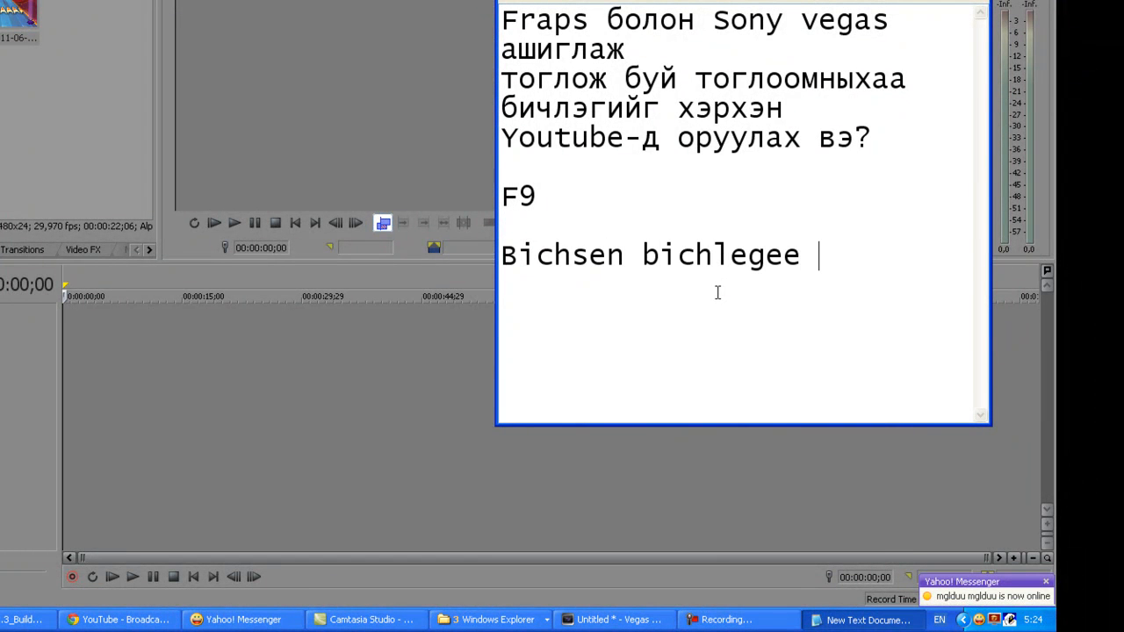
text( Sony)
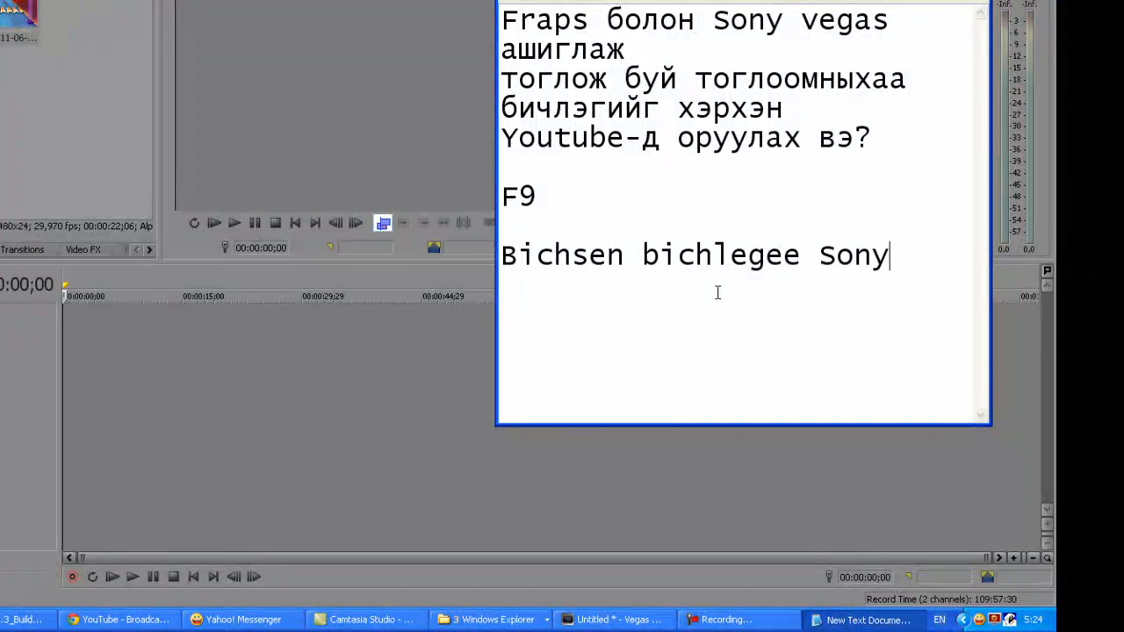
text( vegasru)
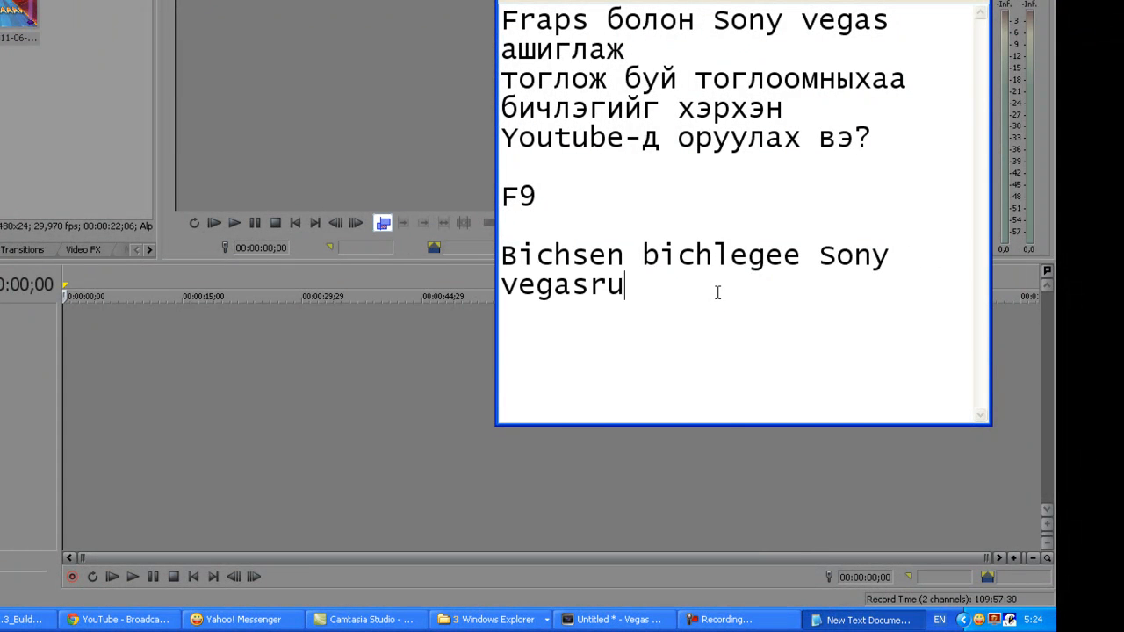
text(ugaa oruulana)
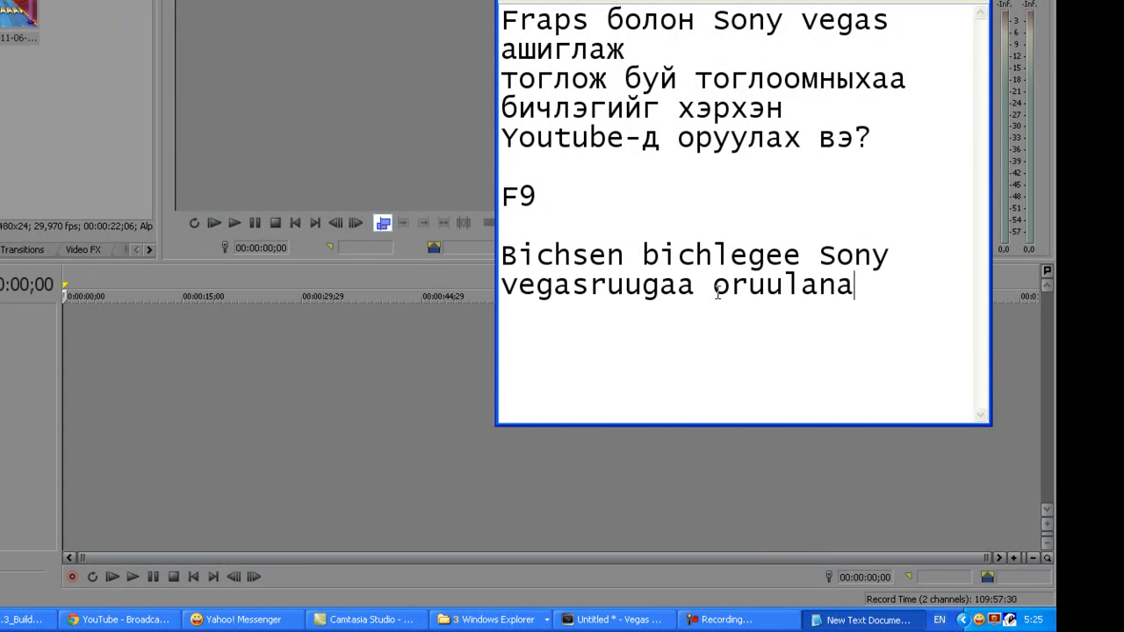
Step: Continue the note with "end hemjeeg ni Youtube-d taaruulj yanzlana mun eldev duu, effect ntr nemj bolno :)"
text( end )
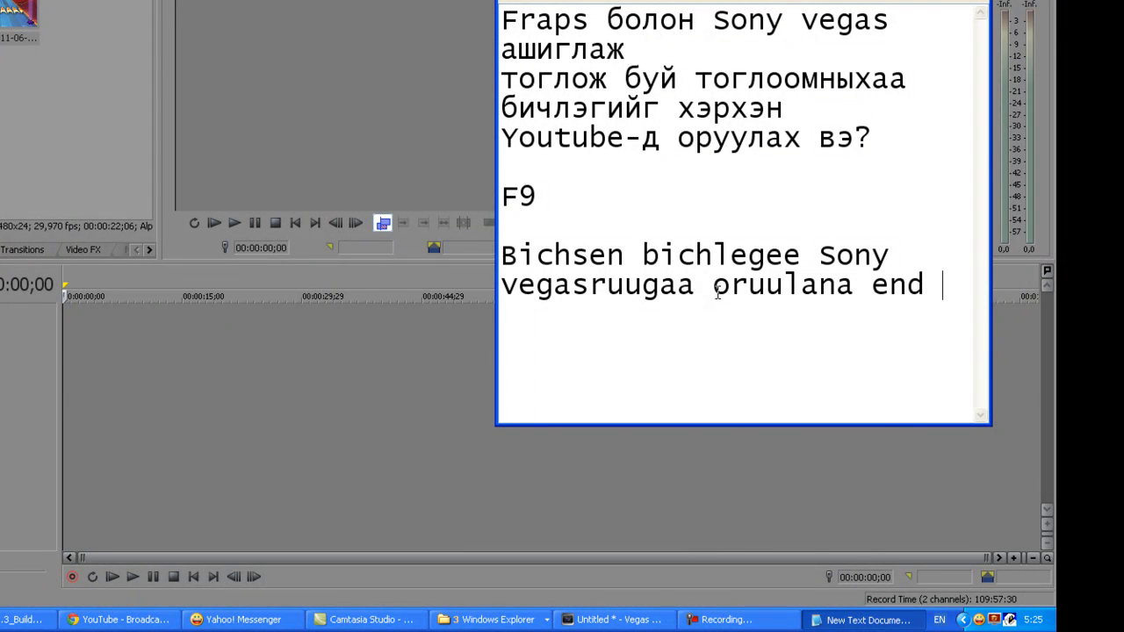
text(hemjeeg ni Youtube-)
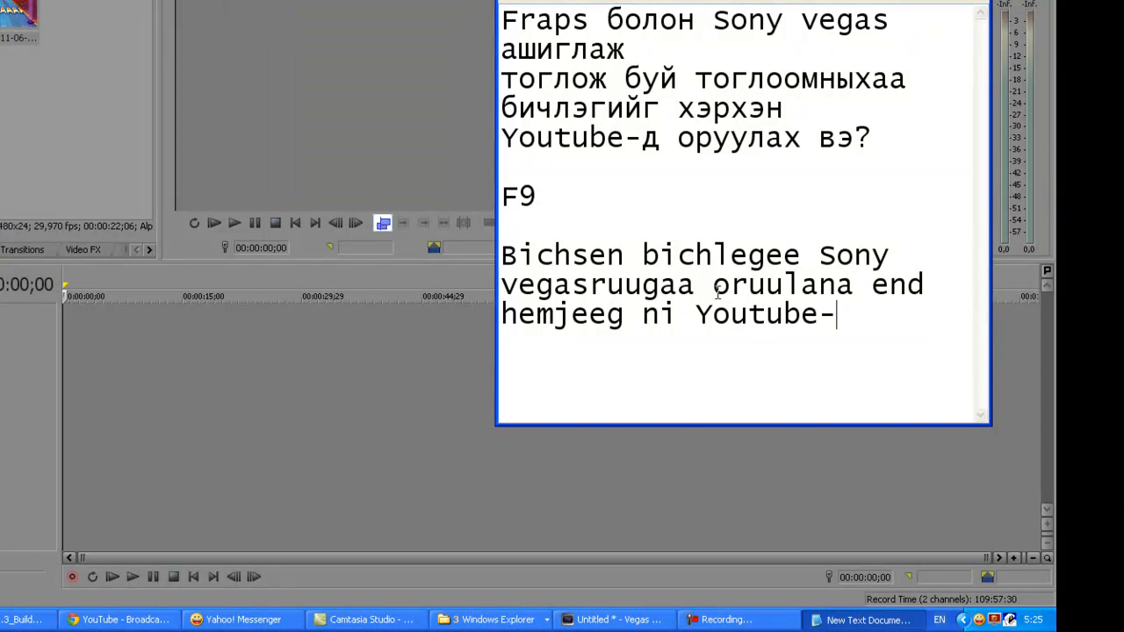
text(d taaruulj ya)
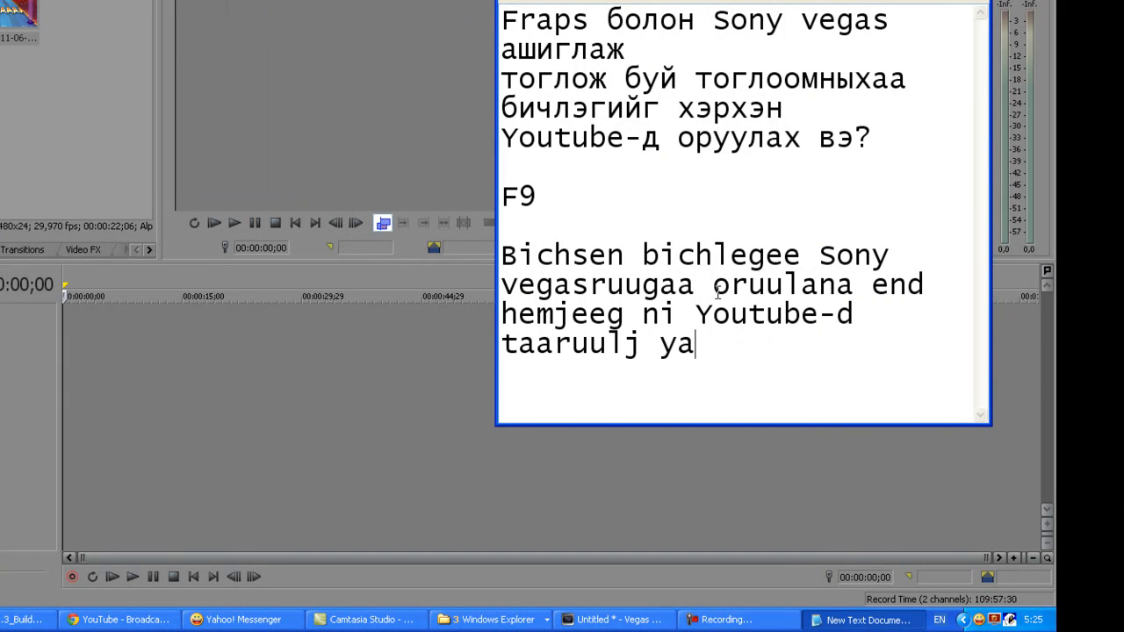
text(nzlana mun)
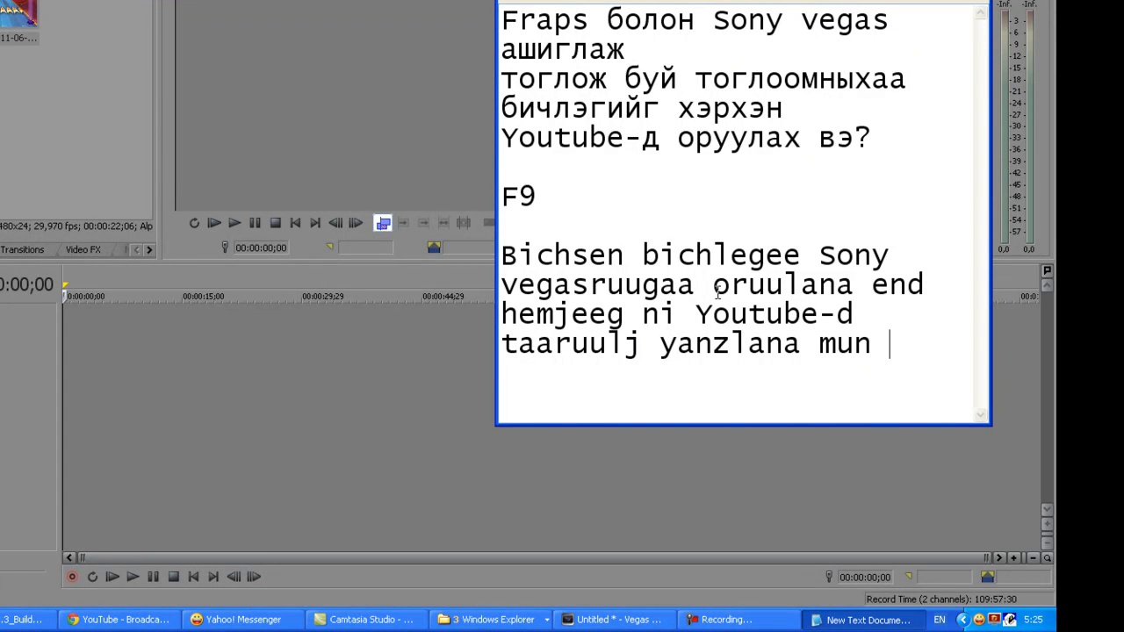
text( eldev)
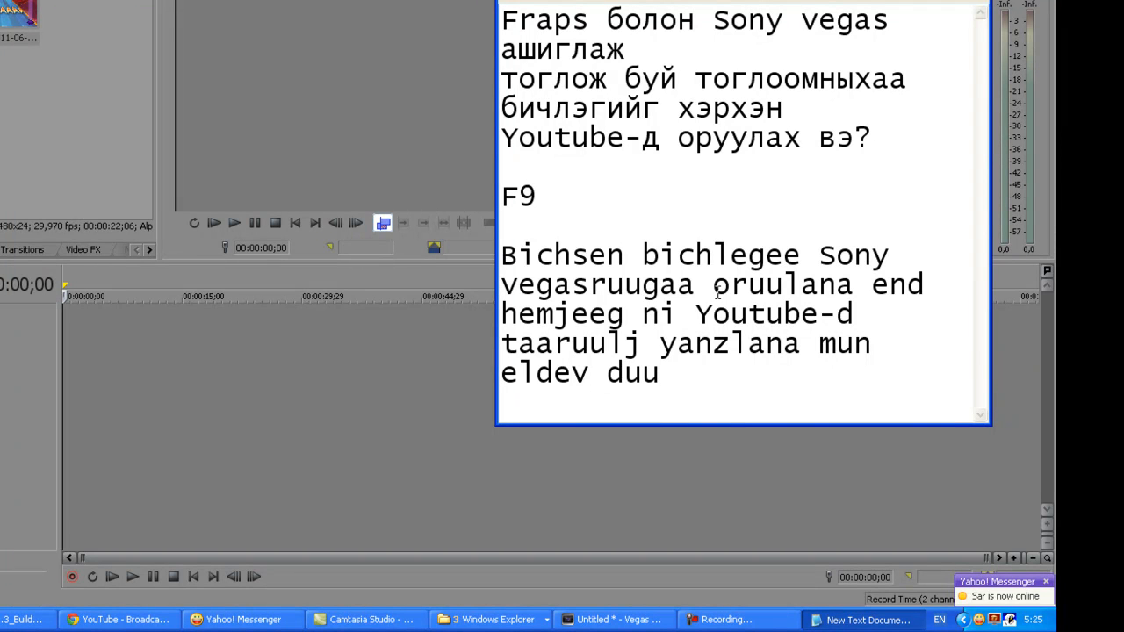
text(duu, effect ntr nemj bolno :))
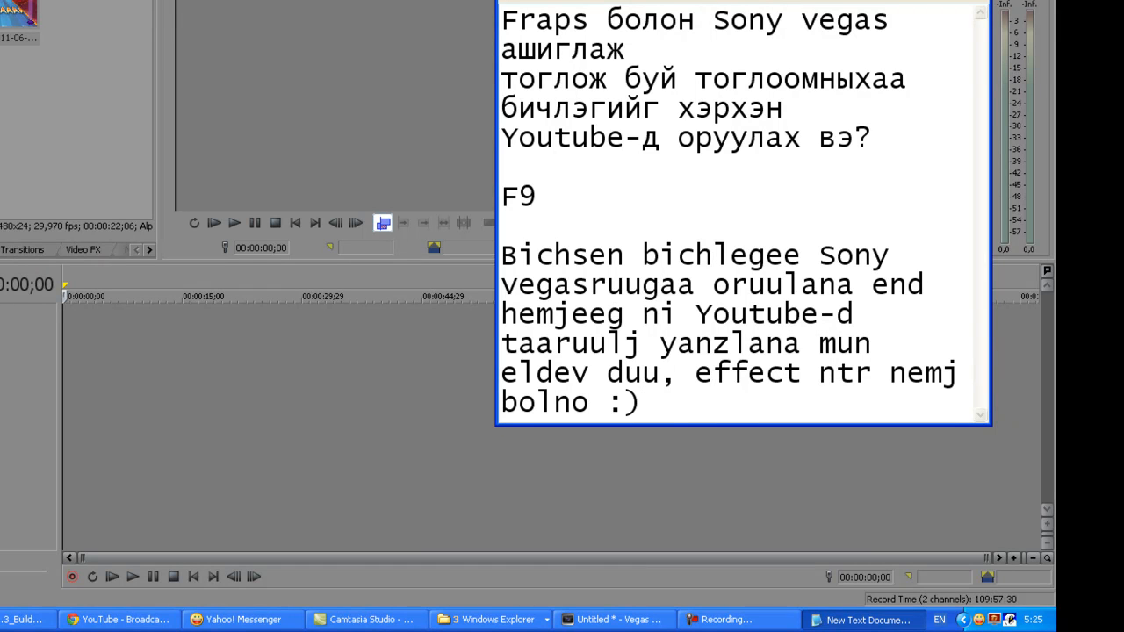
Step: Switch to Vegas Pro and place the SnailMail clip on a video track at the start of the timeline
click(420, 86)
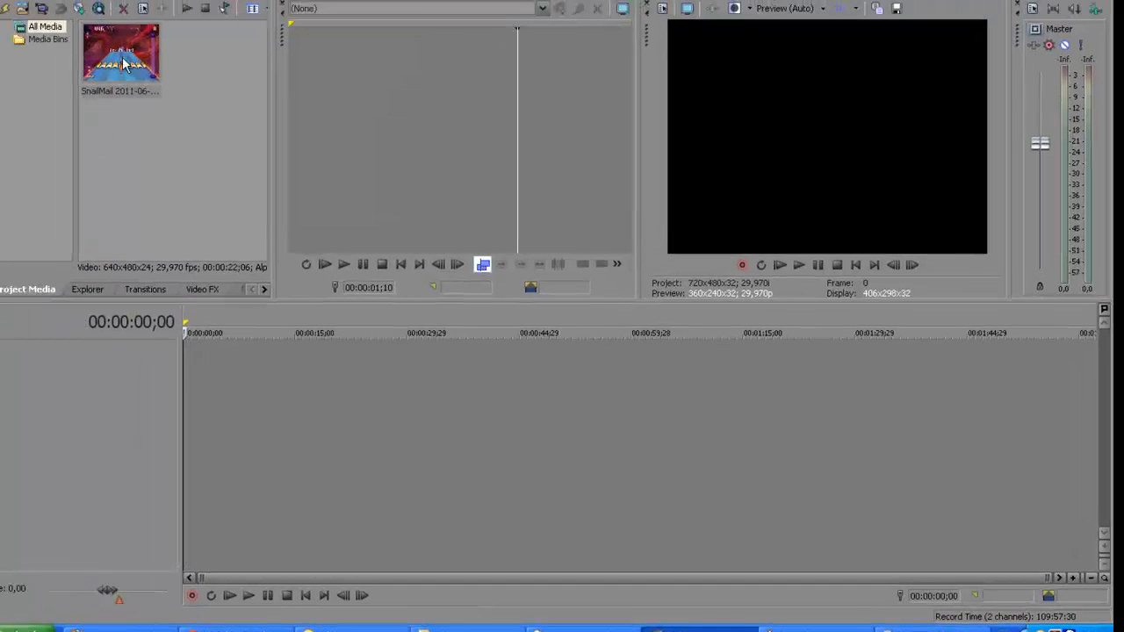
drag(2, 6, 51, 336)
drag(214, 377, 219, 377)
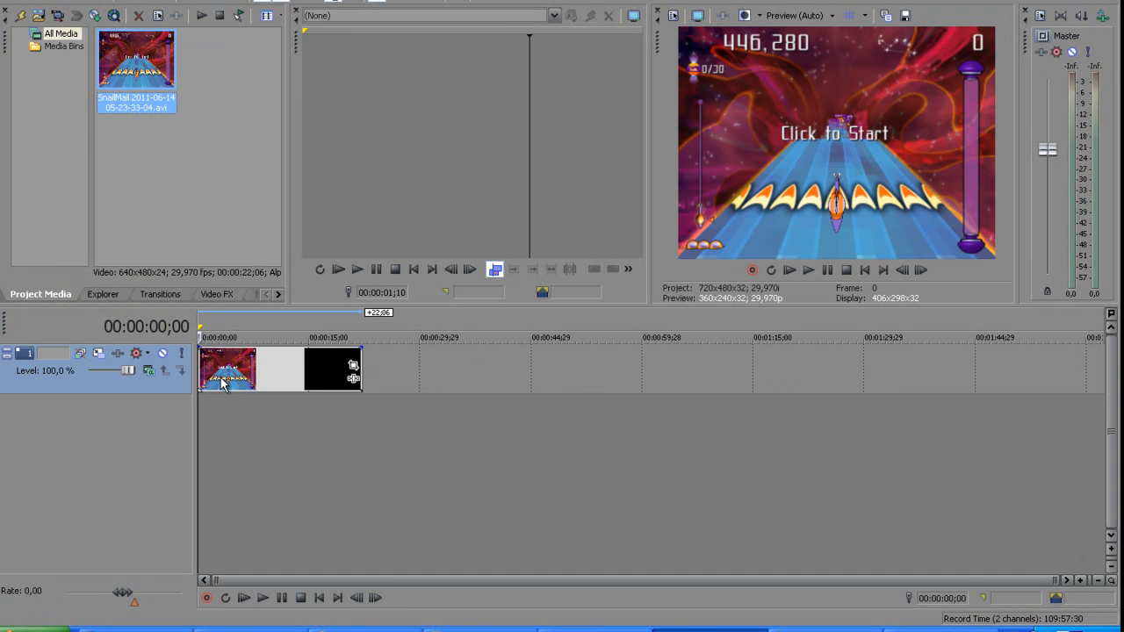
click(259, 377)
right_click(290, 384)
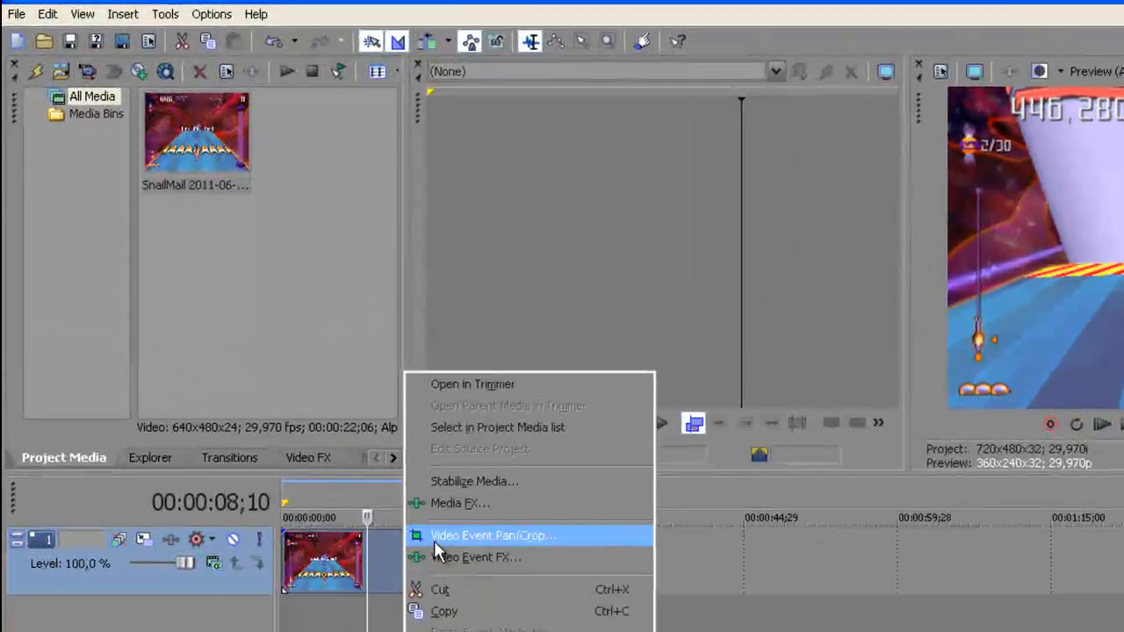
click(368, 442)
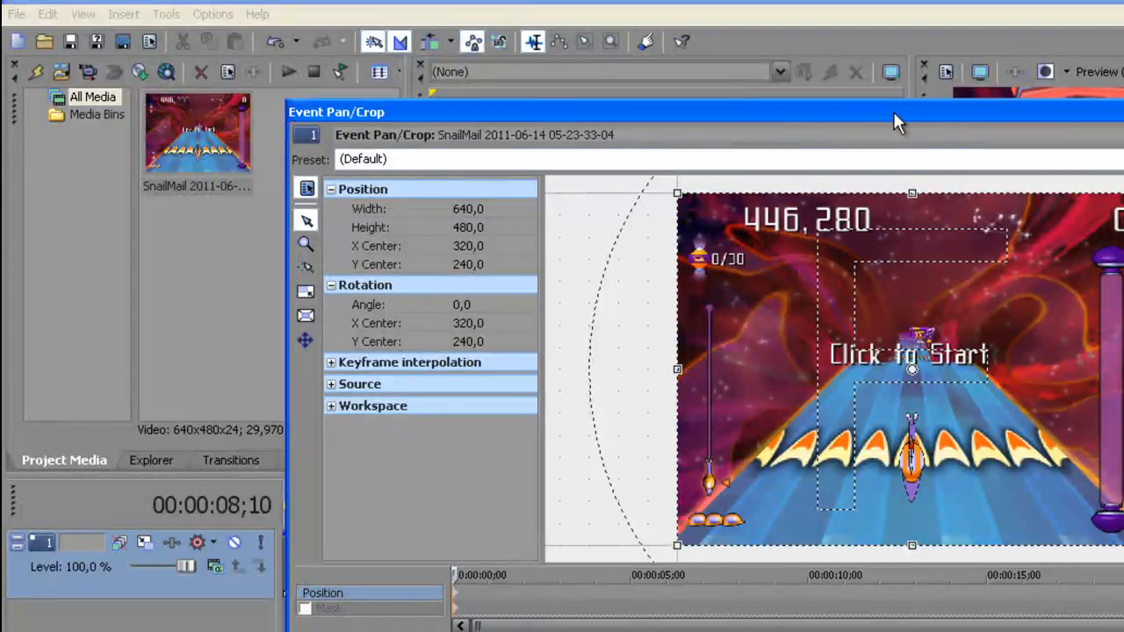
drag(921, 113, 859, 244)
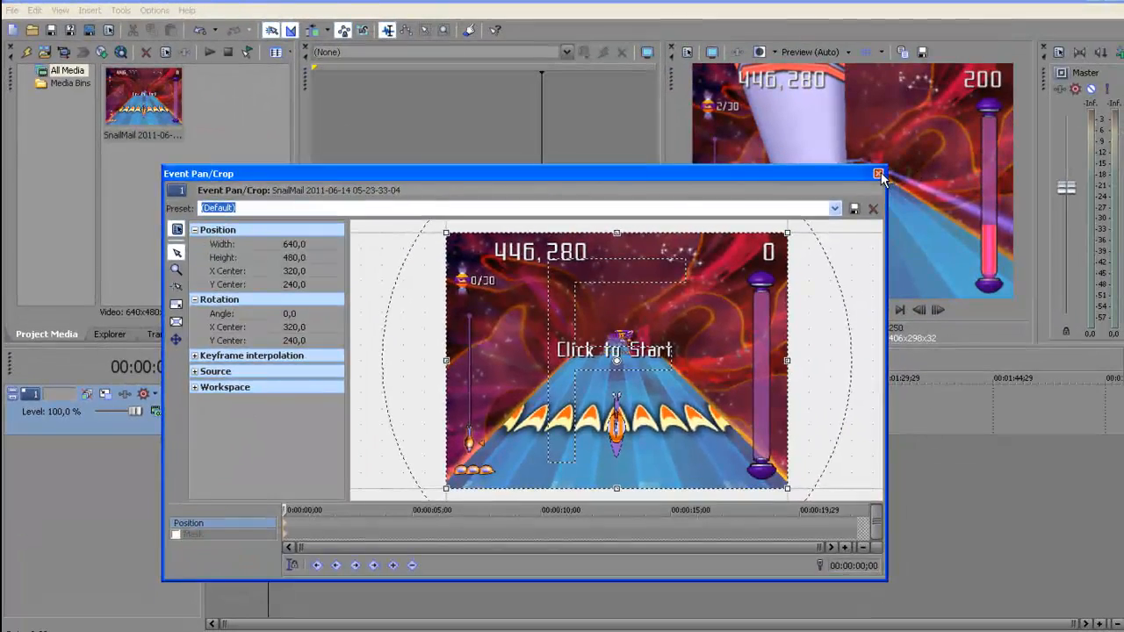
click(914, 180)
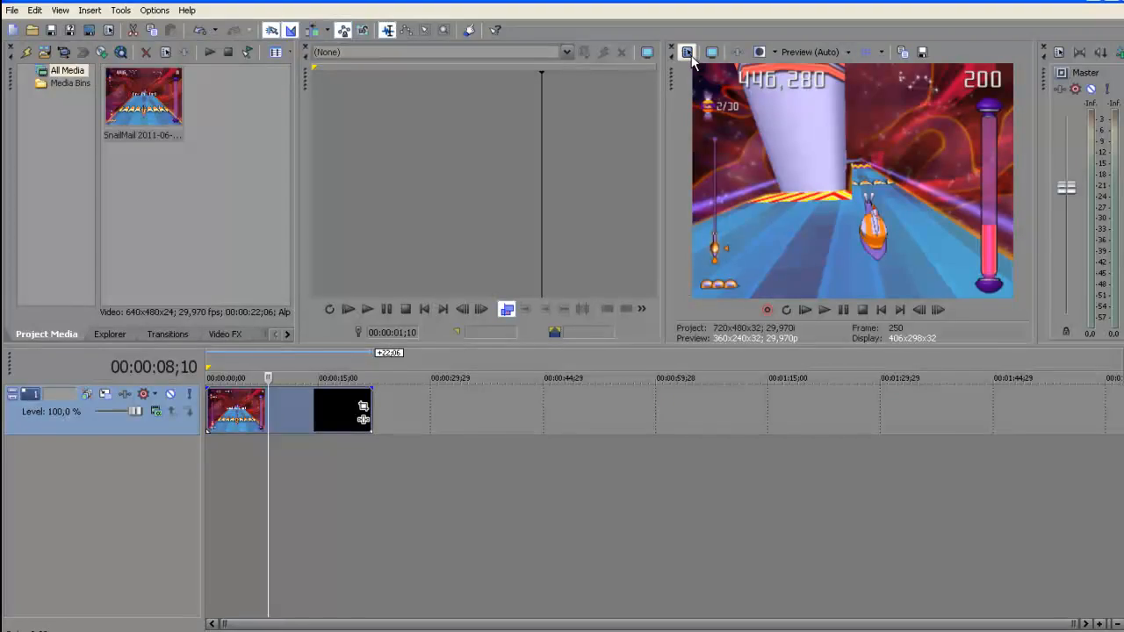
Step: Set the project's video template to HDV 720-30p (1280x720; 29,970 fps) and apply it
click(684, 51)
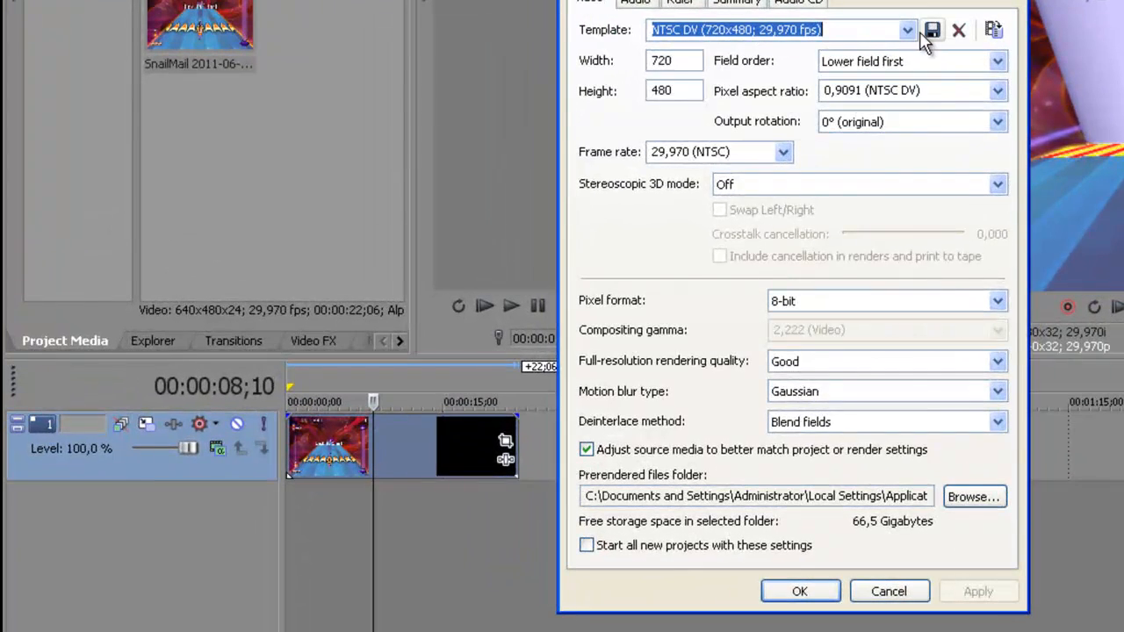
click(698, 95)
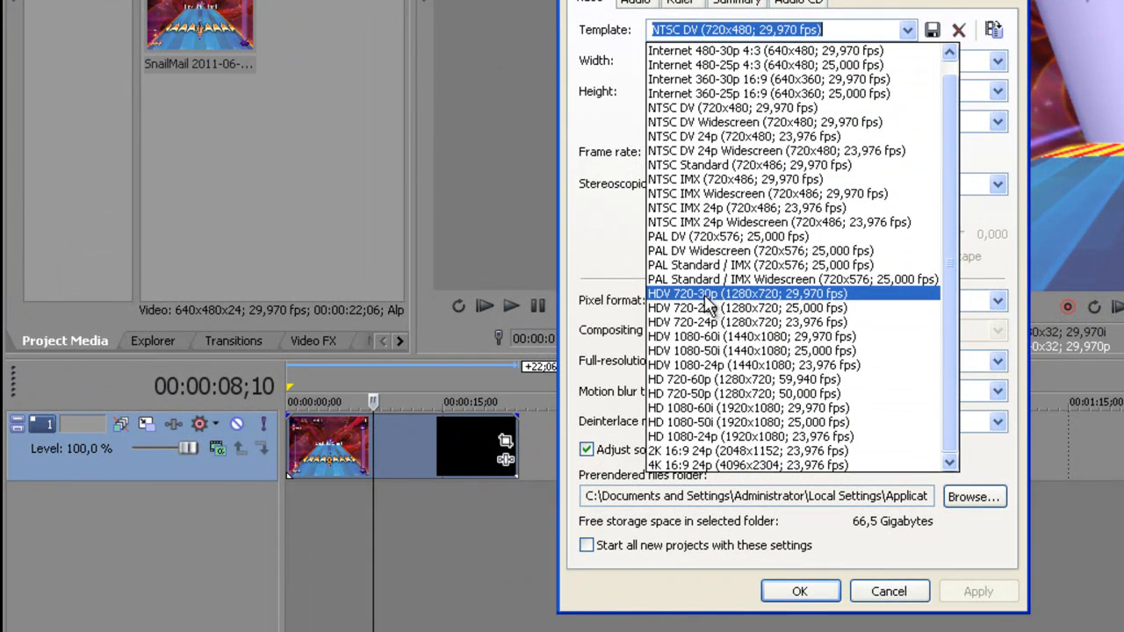
click(694, 297)
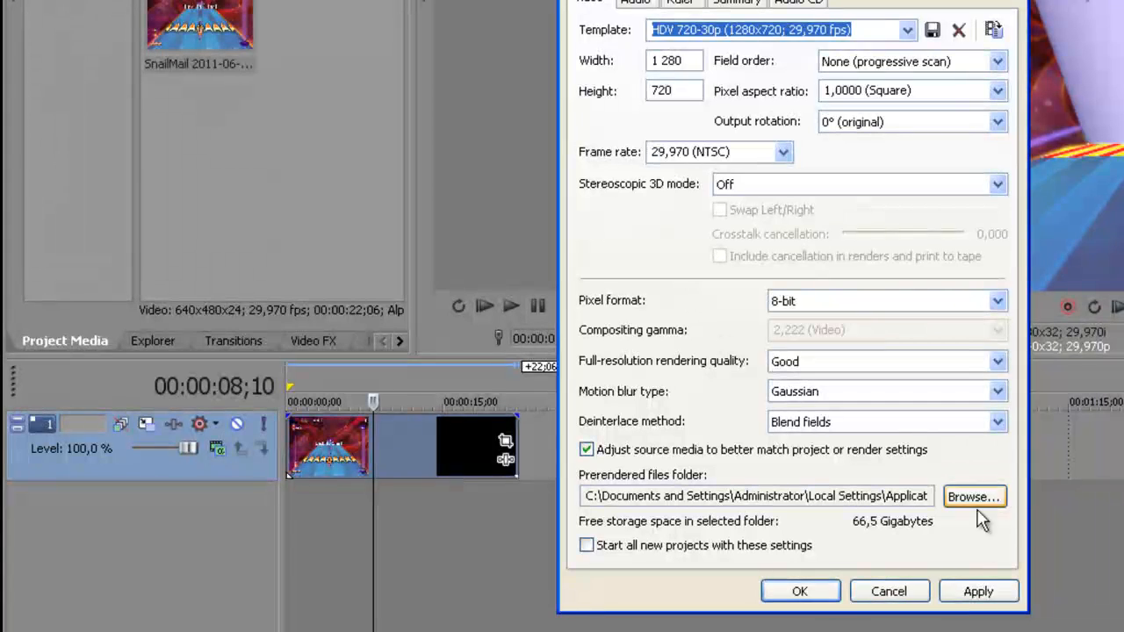
click(974, 591)
click(822, 592)
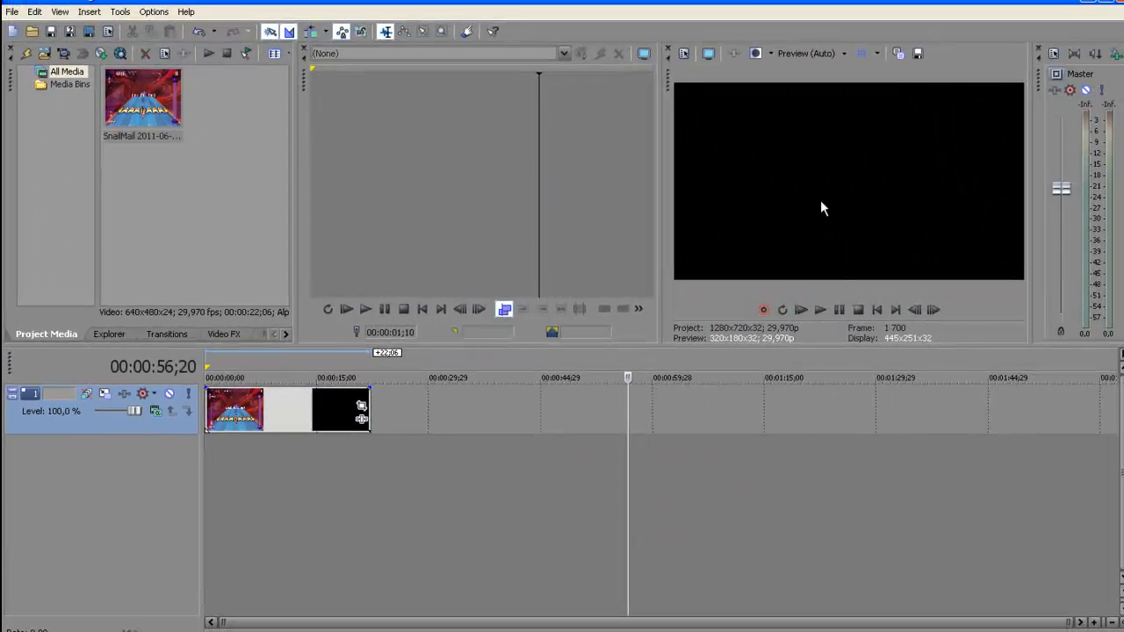
Step: Crop the top and bottom of the timeline clip with Event Pan/Crop to a height of about 360
click(221, 376)
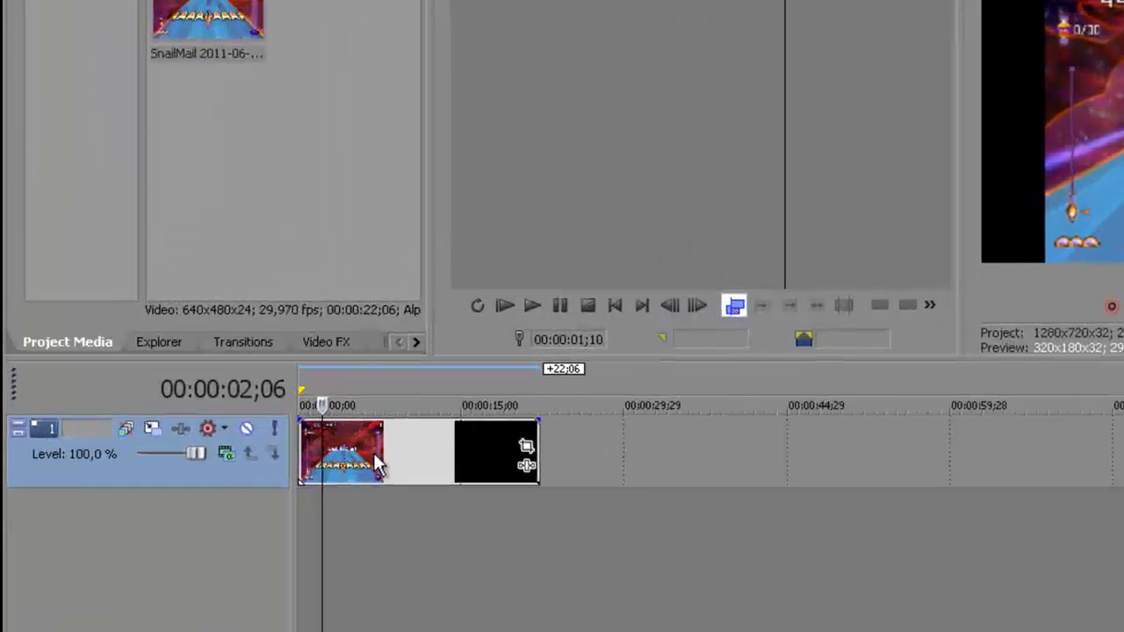
right_click(258, 408)
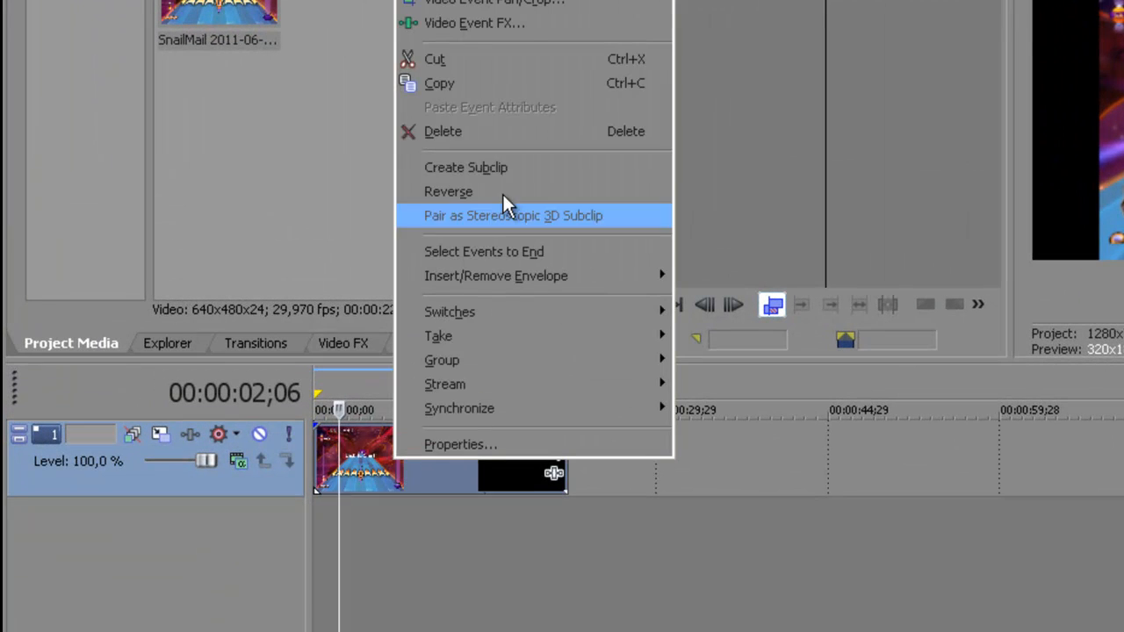
click(494, 4)
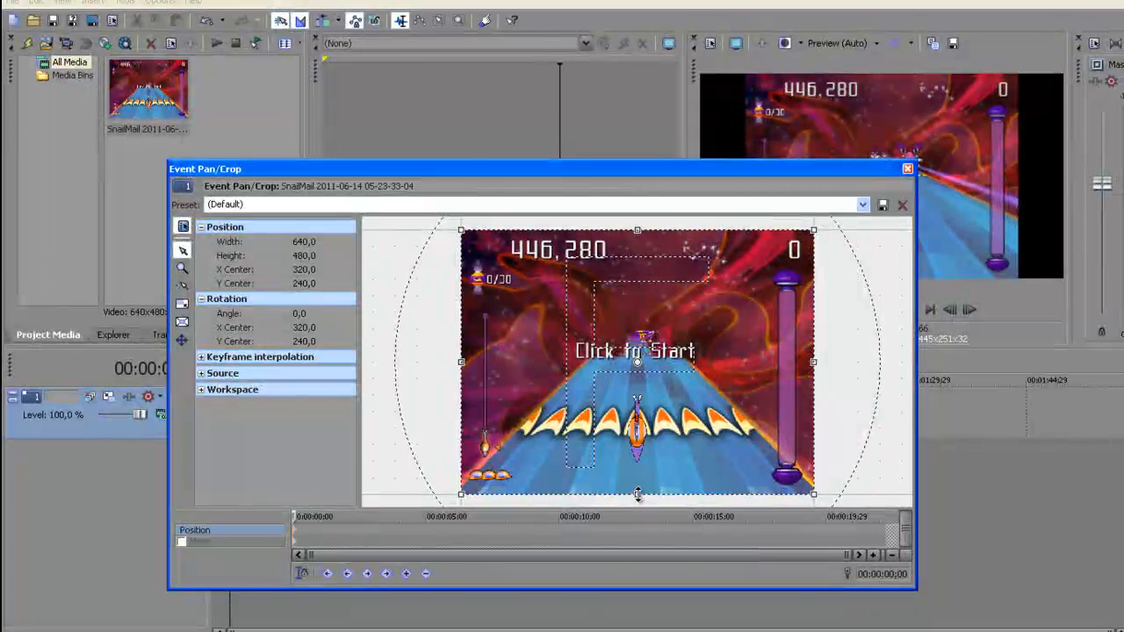
drag(940, 578, 941, 549)
drag(639, 475, 637, 456)
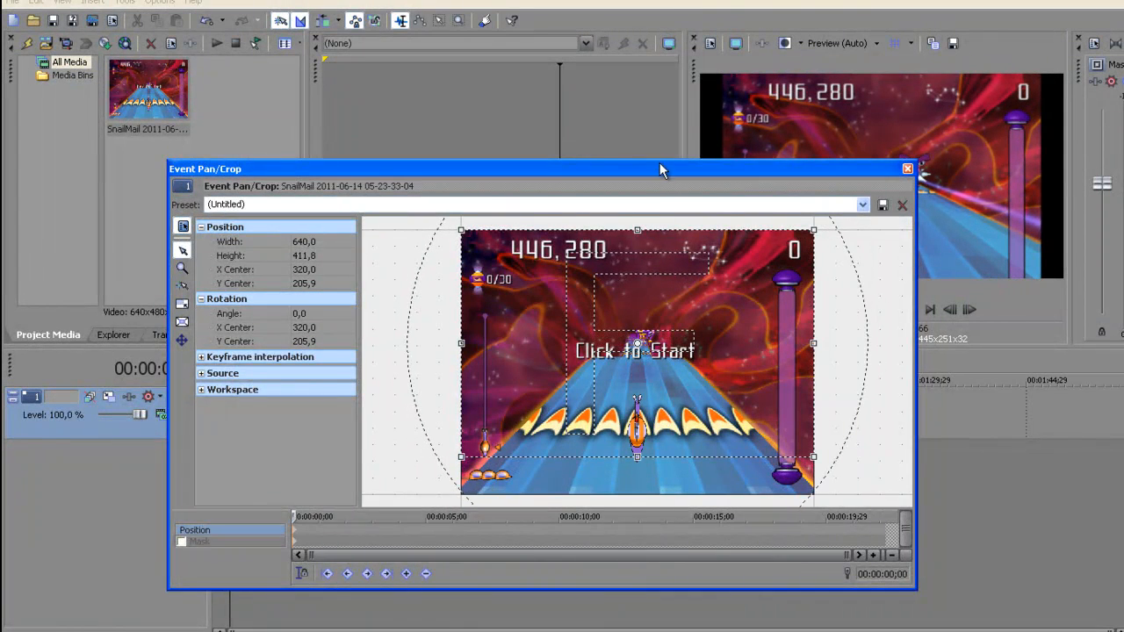
drag(659, 169, 562, 245)
drag(539, 307, 539, 335)
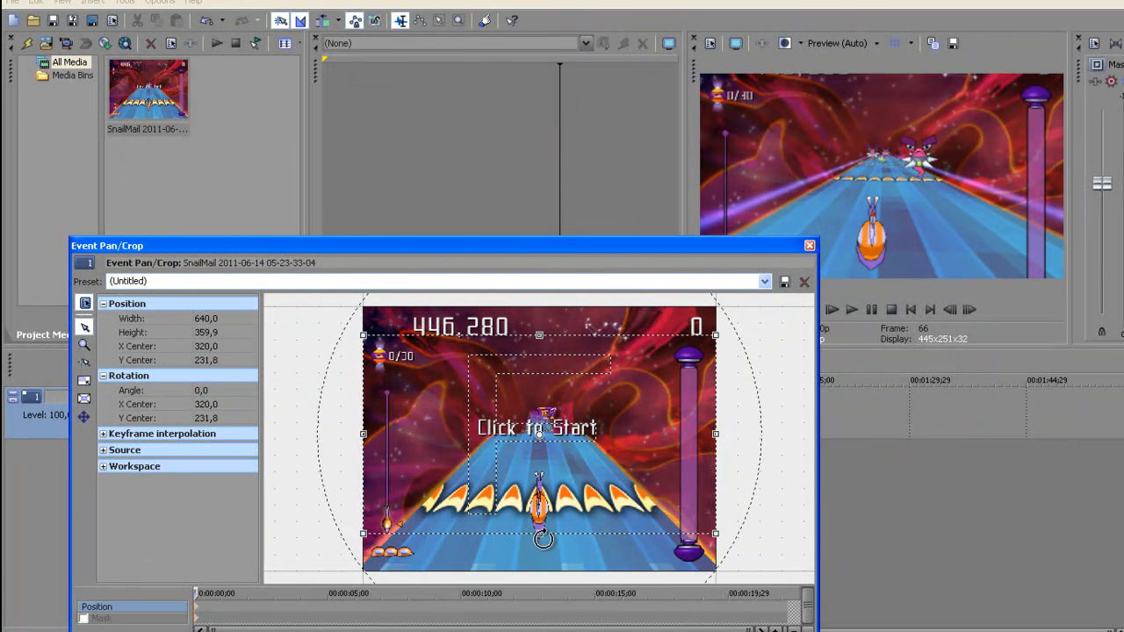
Step: Refine the clip's crop to a height of about 357 with its Y center at about 248, and close Event Pan/Crop
drag(540, 535, 540, 549)
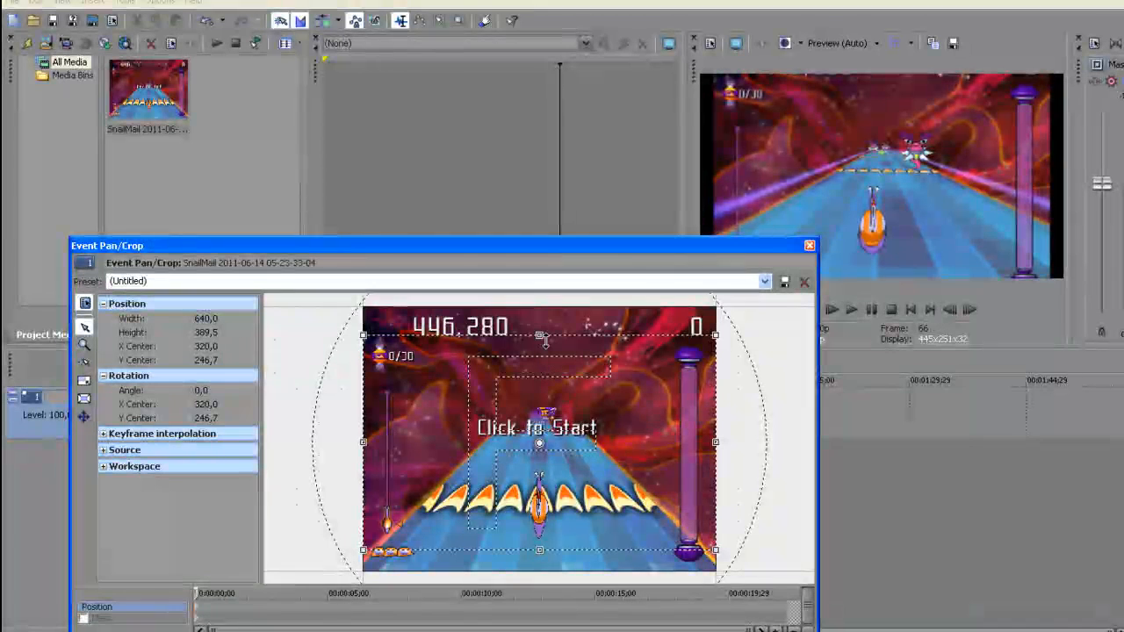
drag(541, 553, 540, 545)
drag(540, 336, 541, 345)
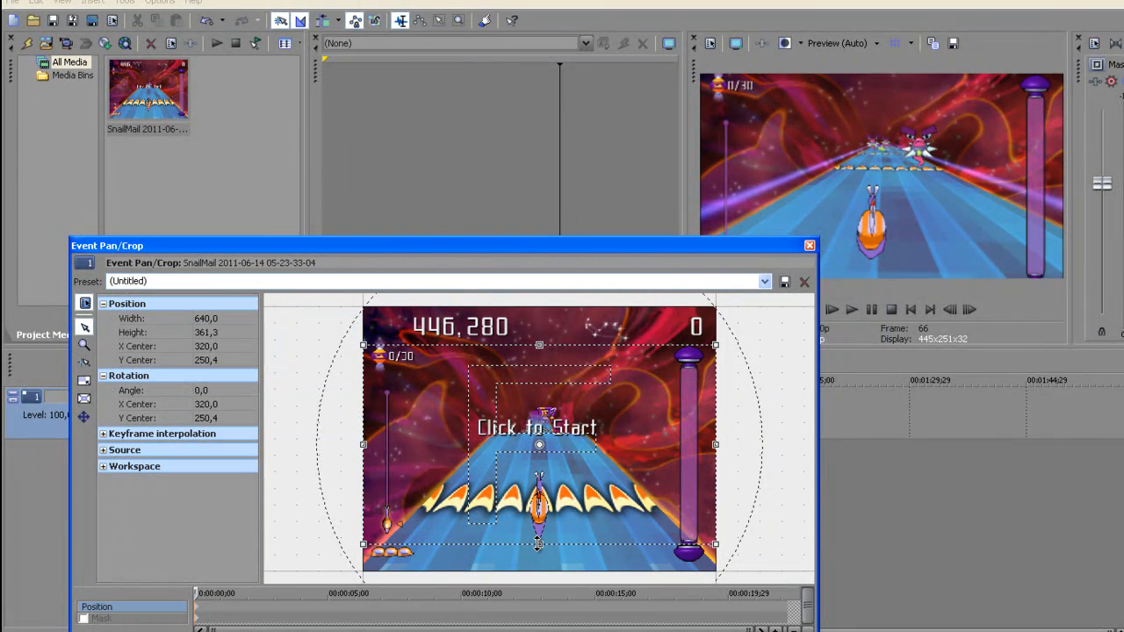
drag(540, 544, 539, 541)
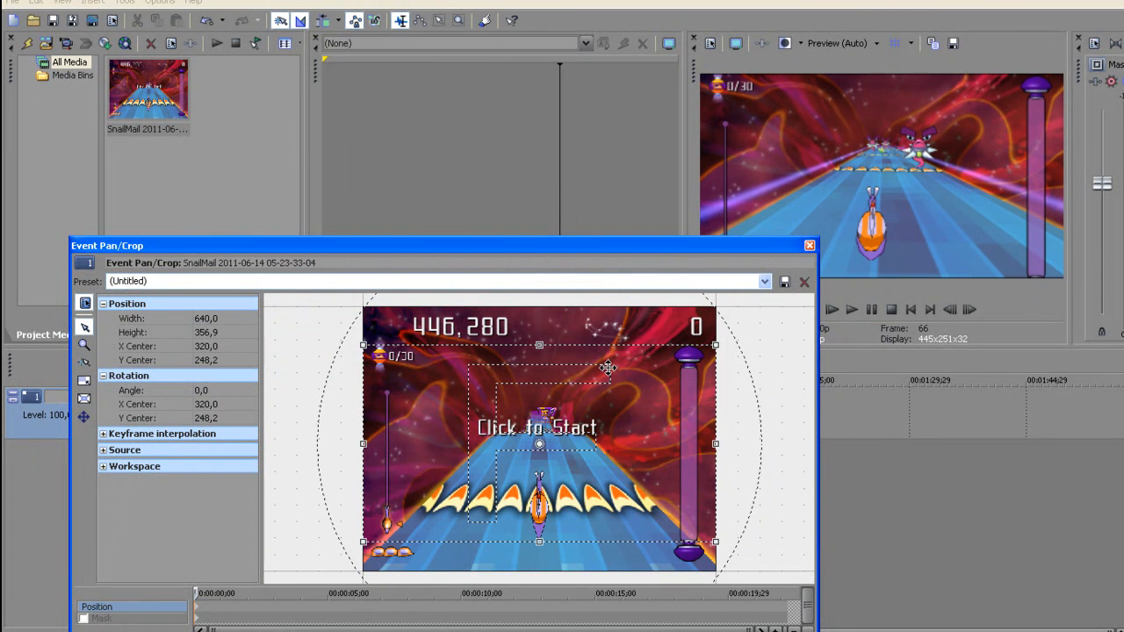
click(809, 245)
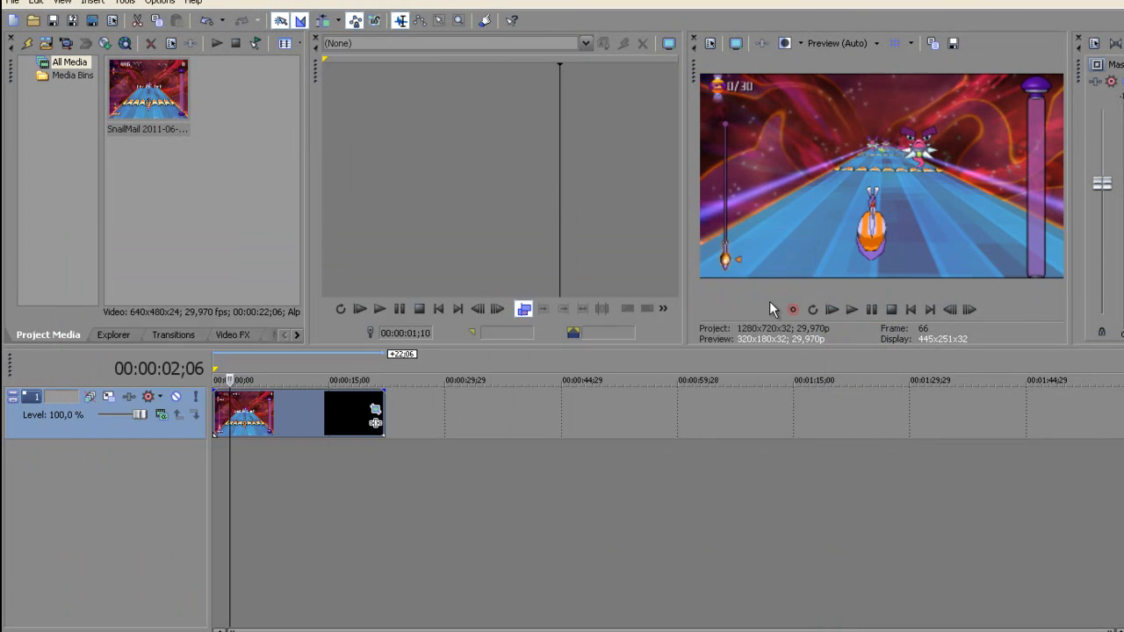
Step: Set the loop region over the whole clip up to 00:00:22;06 and move the cursor back near the start
click(571, 588)
click(232, 366)
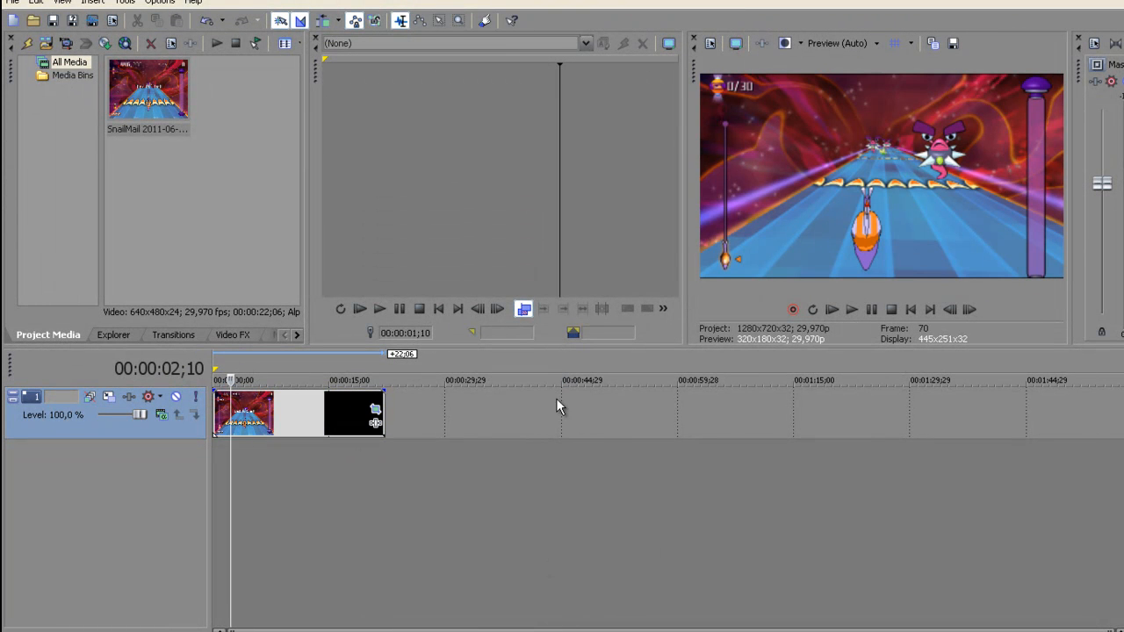
drag(218, 373, 384, 376)
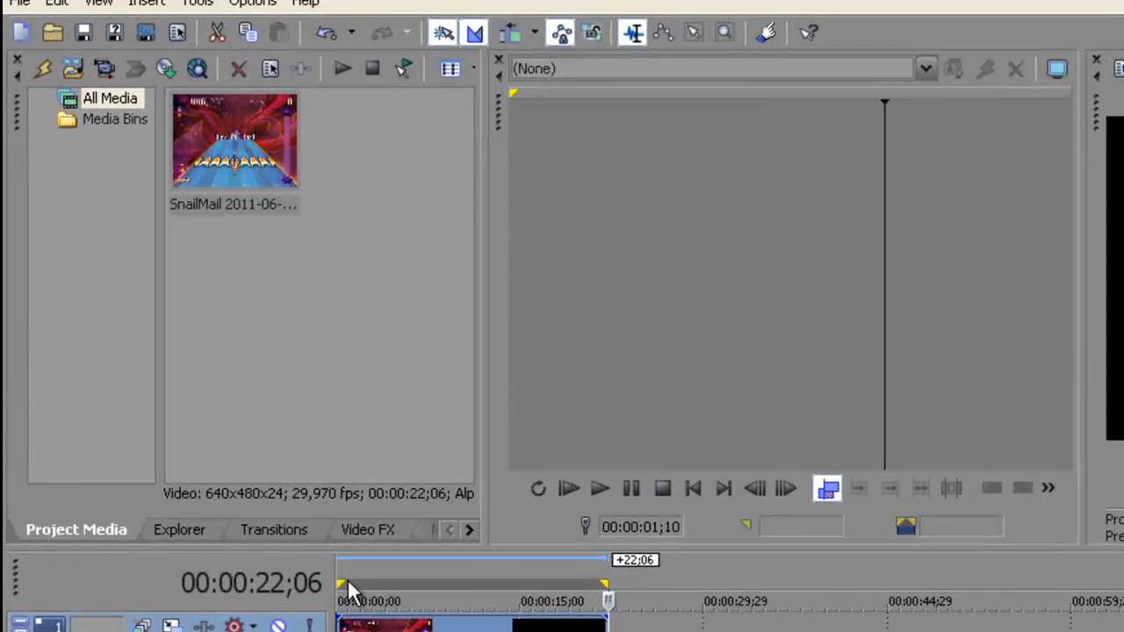
click(218, 367)
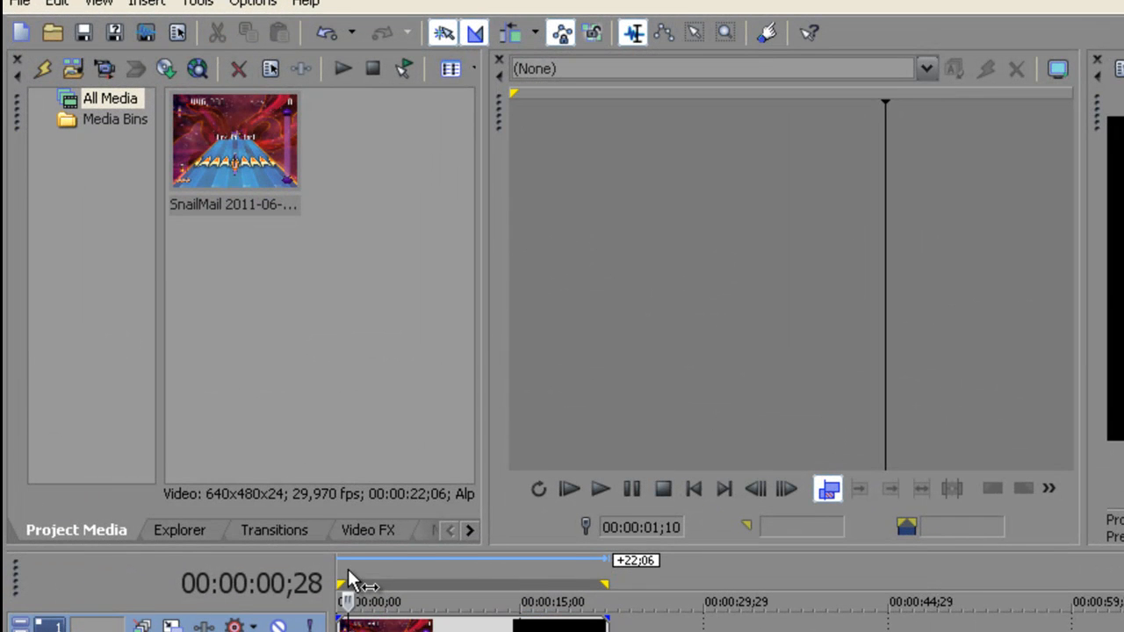
Step: Configure a Render As export as Windows Media Video V11 (*.wmv) with the 6 Mbps HD 720-30p Video template
click(19, 2)
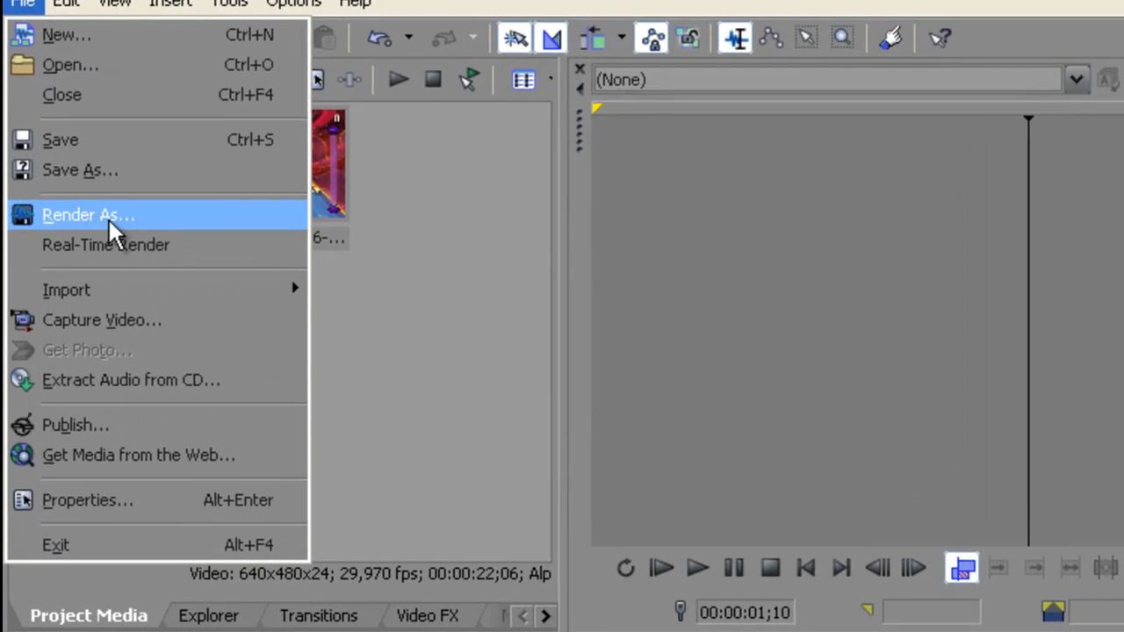
click(101, 186)
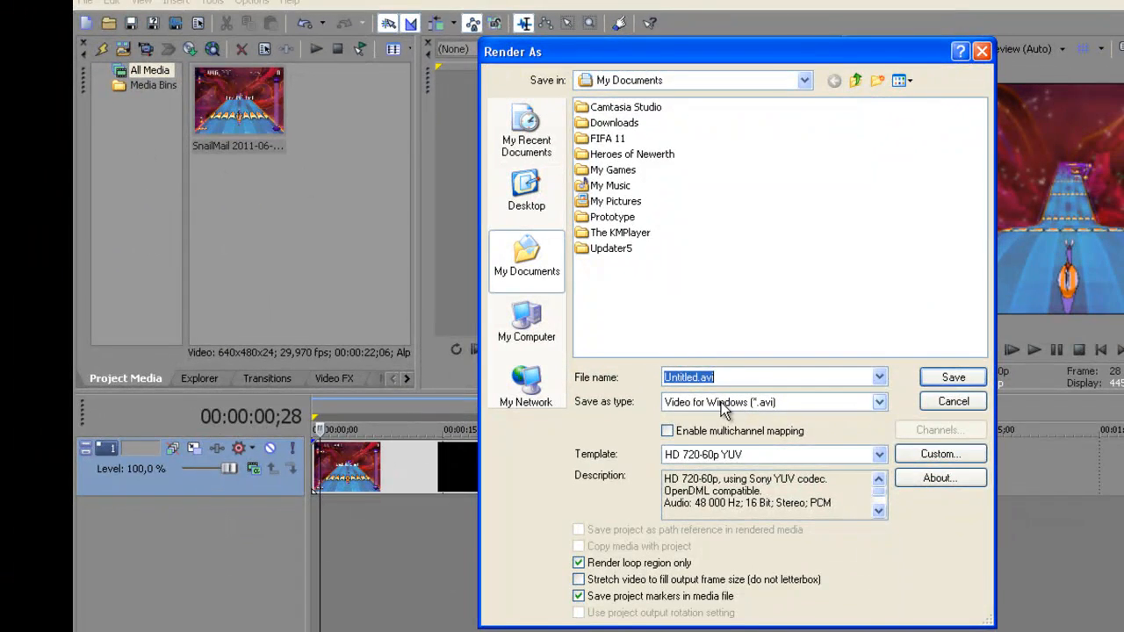
click(817, 470)
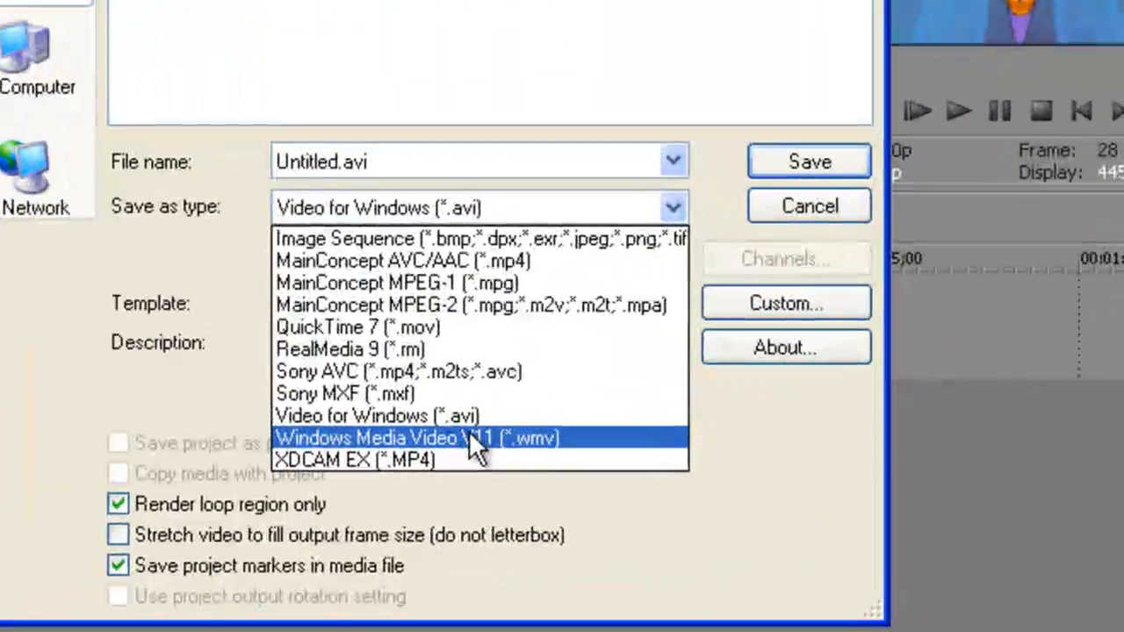
click(729, 527)
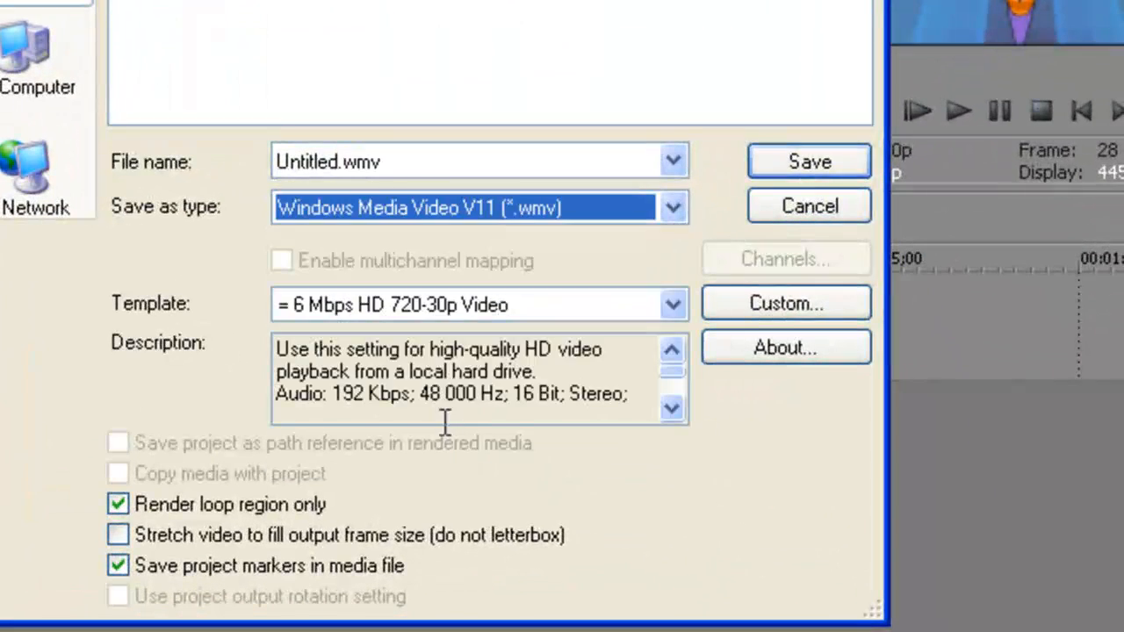
click(672, 306)
click(672, 306)
click(672, 306)
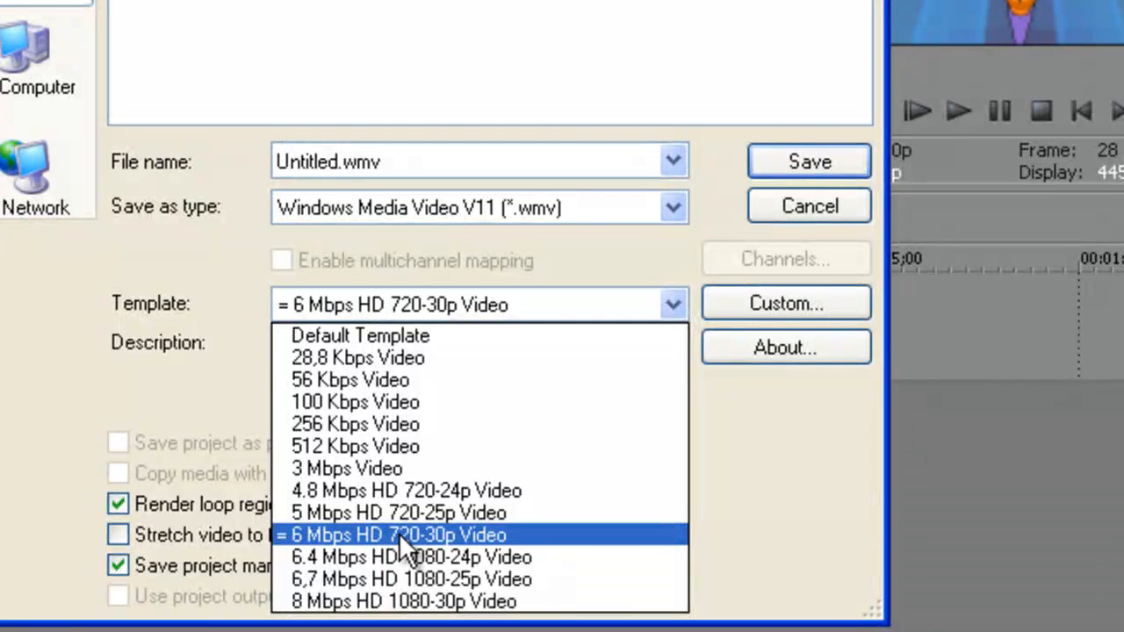
click(399, 533)
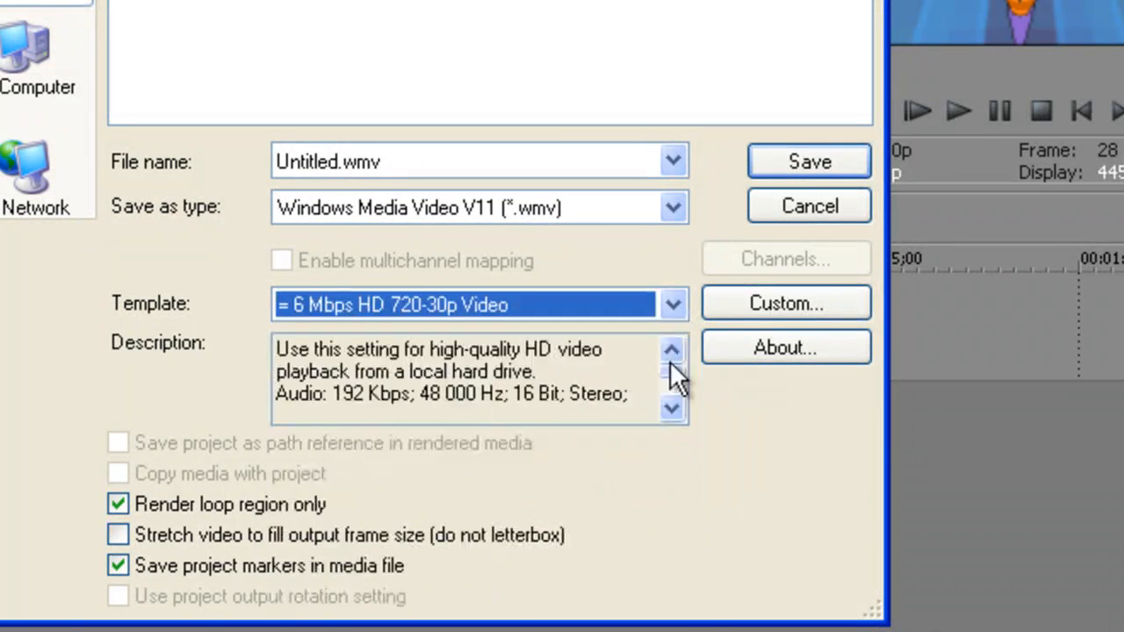
Step: Set the render's destination to the Desktop with the file name TEST FRAPS and start rendering
click(801, 165)
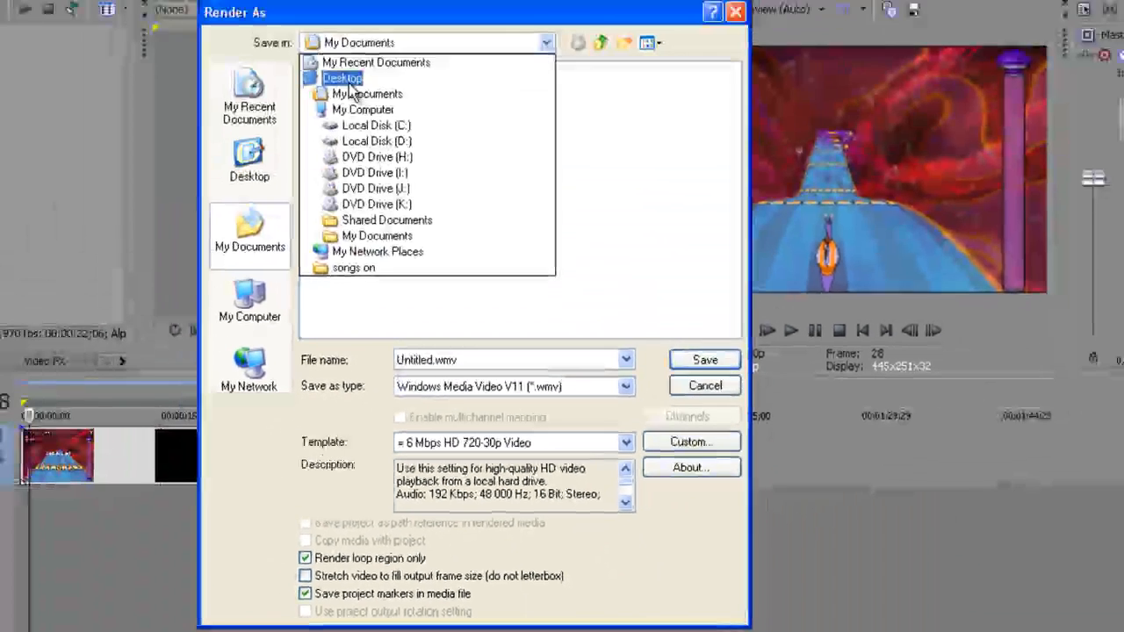
click(346, 82)
double_click(357, 208)
click(434, 367)
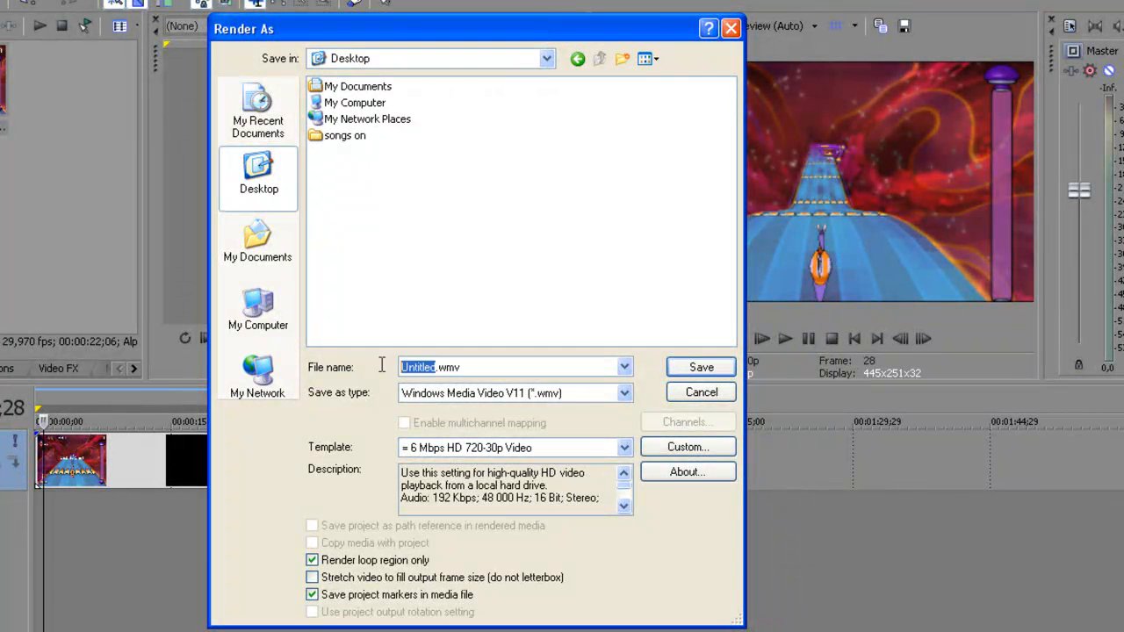
text(TEST FRAPS)
click(706, 366)
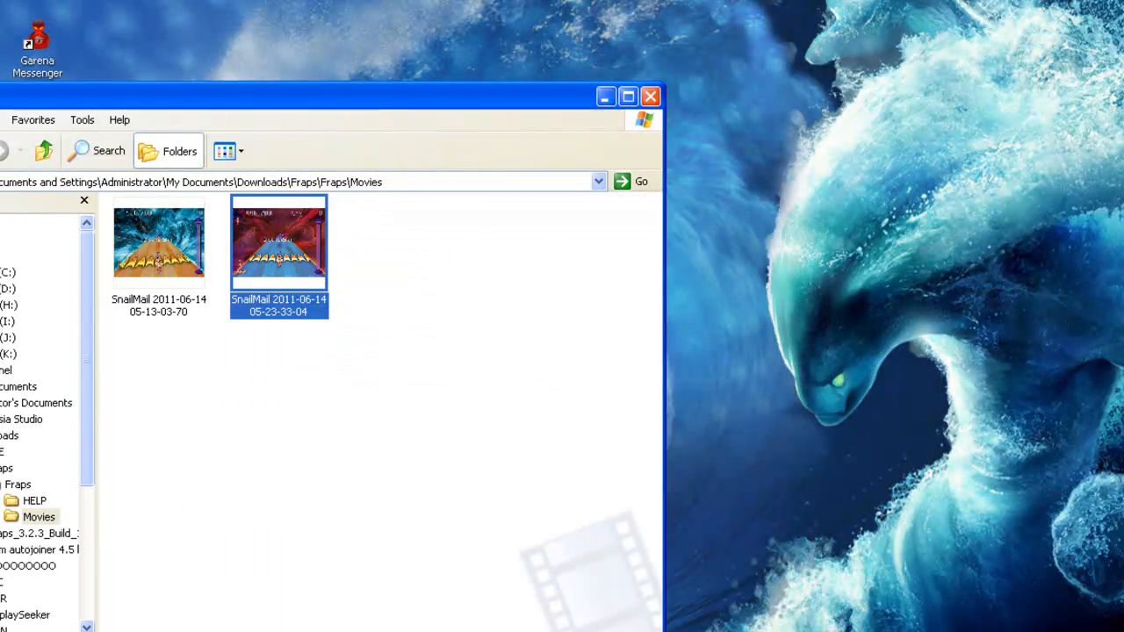
Step: Switch to the Fraps Movies folder window and close it
key(alt+Tab)
click(649, 96)
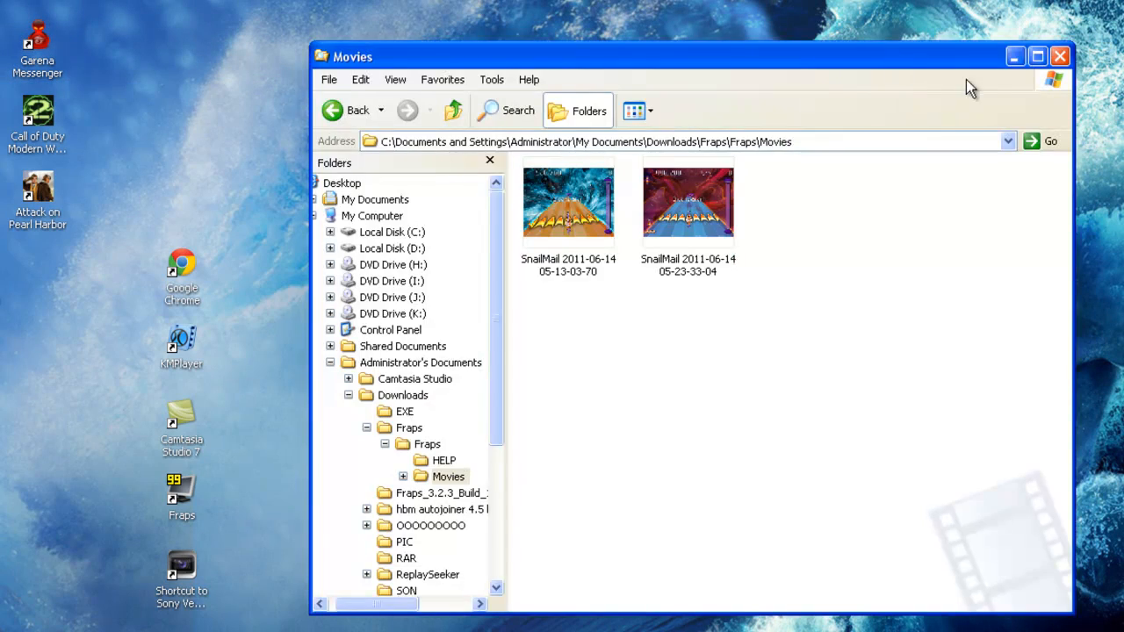
click(1062, 59)
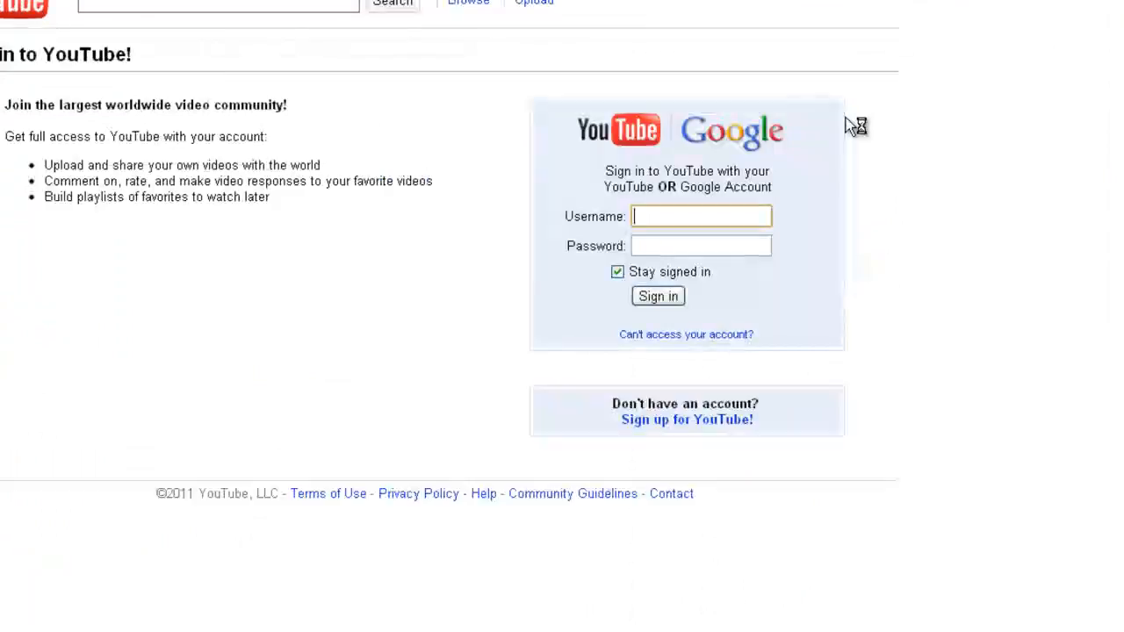
Step: Sign in to YouTube with the account username and password, and open the video upload page
click(685, 216)
text(e)
click(654, 258)
click(608, 286)
text(••)
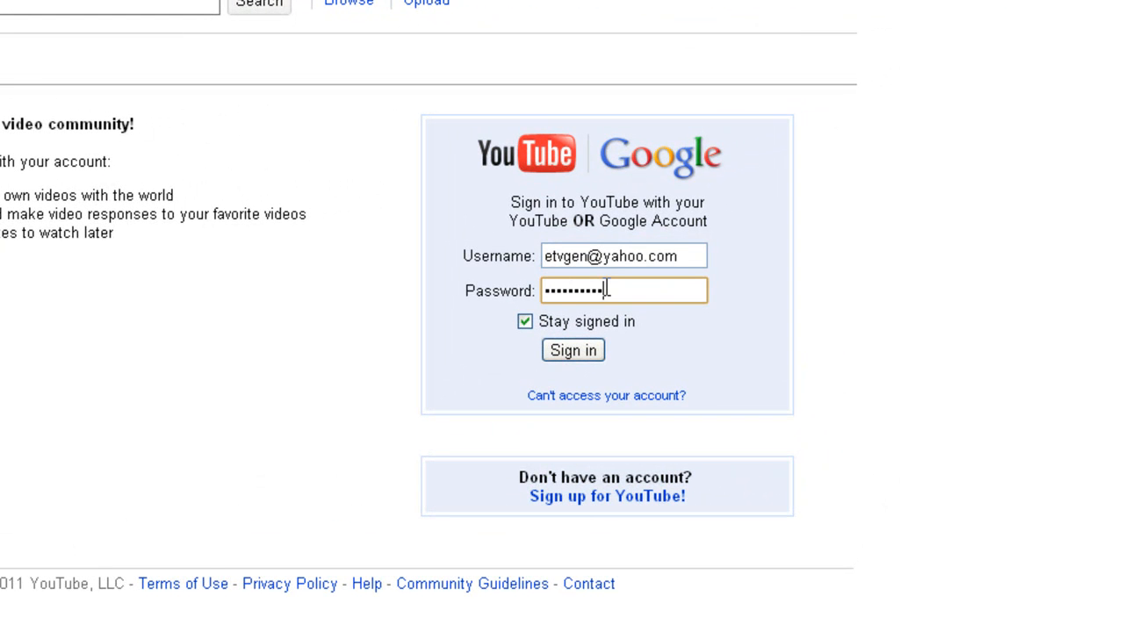
click(601, 351)
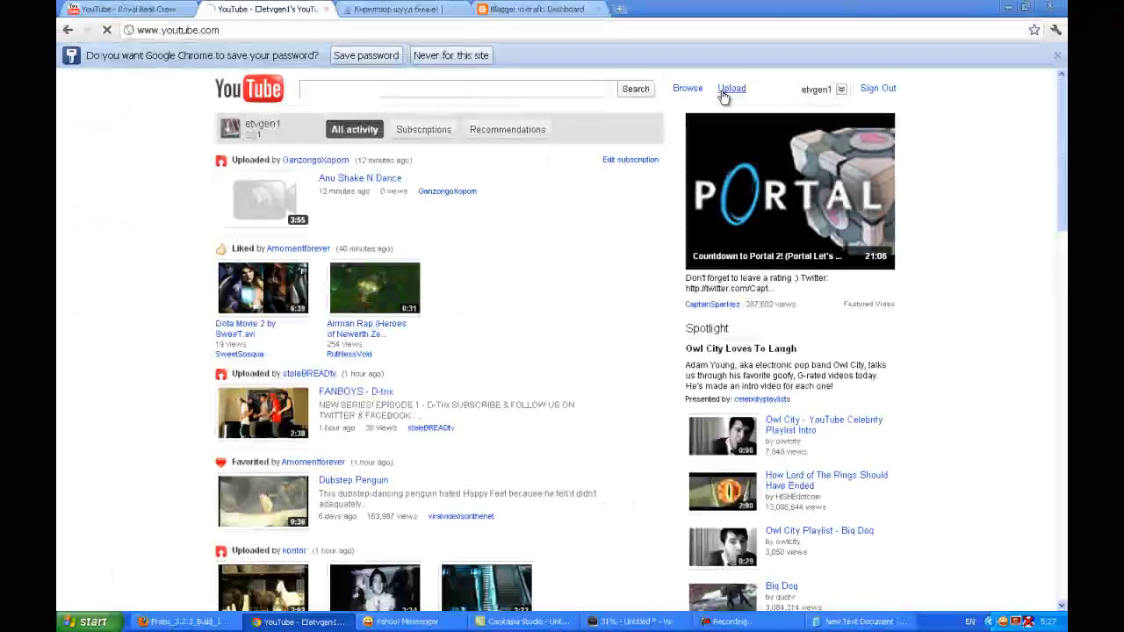
click(563, 49)
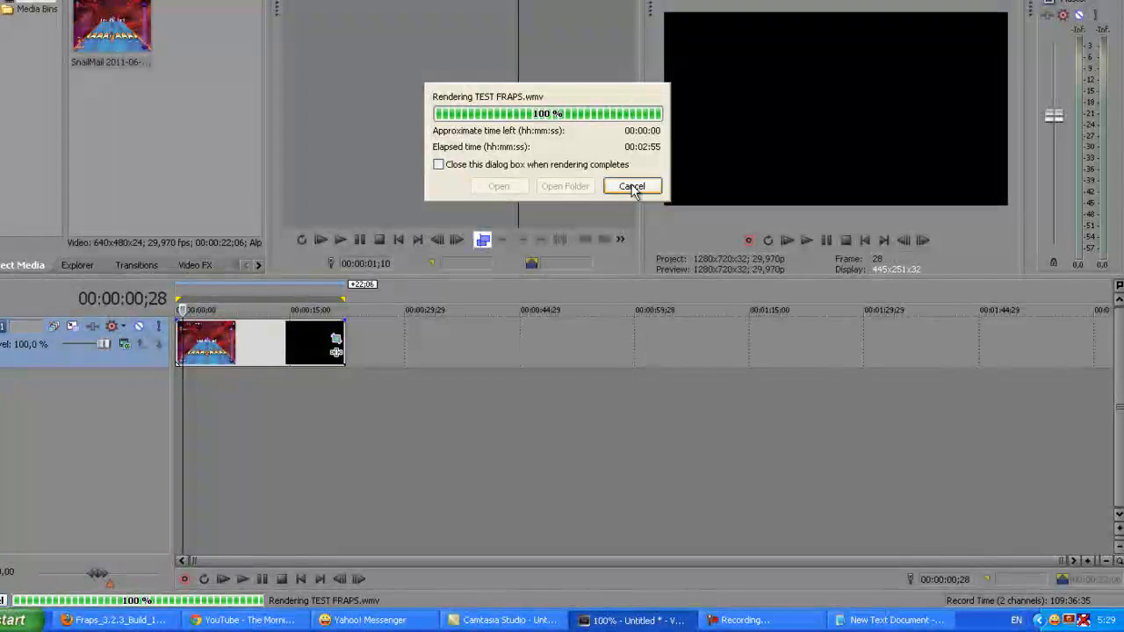
Step: Close the finished render's dialog, and upload the TEST FRAPS video from the Desktop on YouTube's upload page in Chrome
click(633, 187)
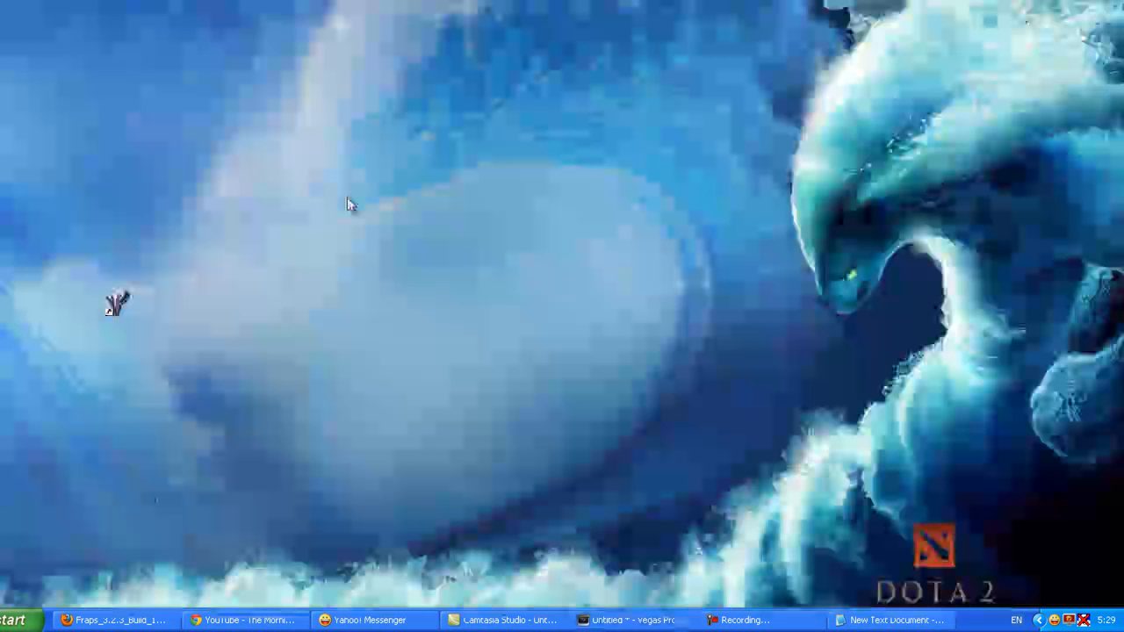
click(246, 620)
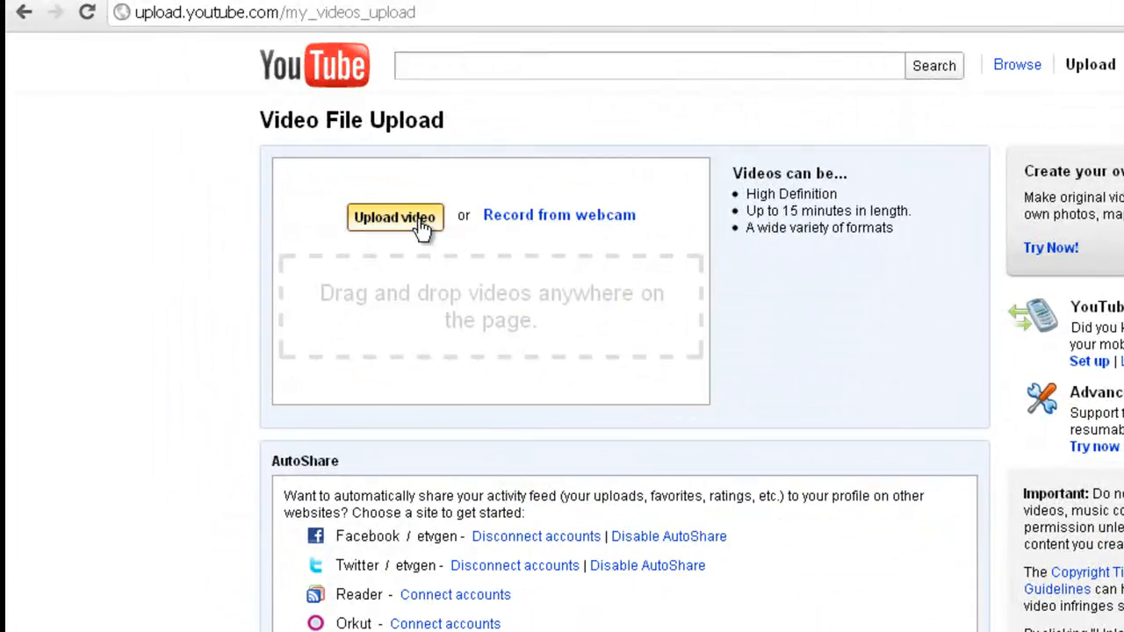
click(424, 228)
click(202, 18)
click(193, 55)
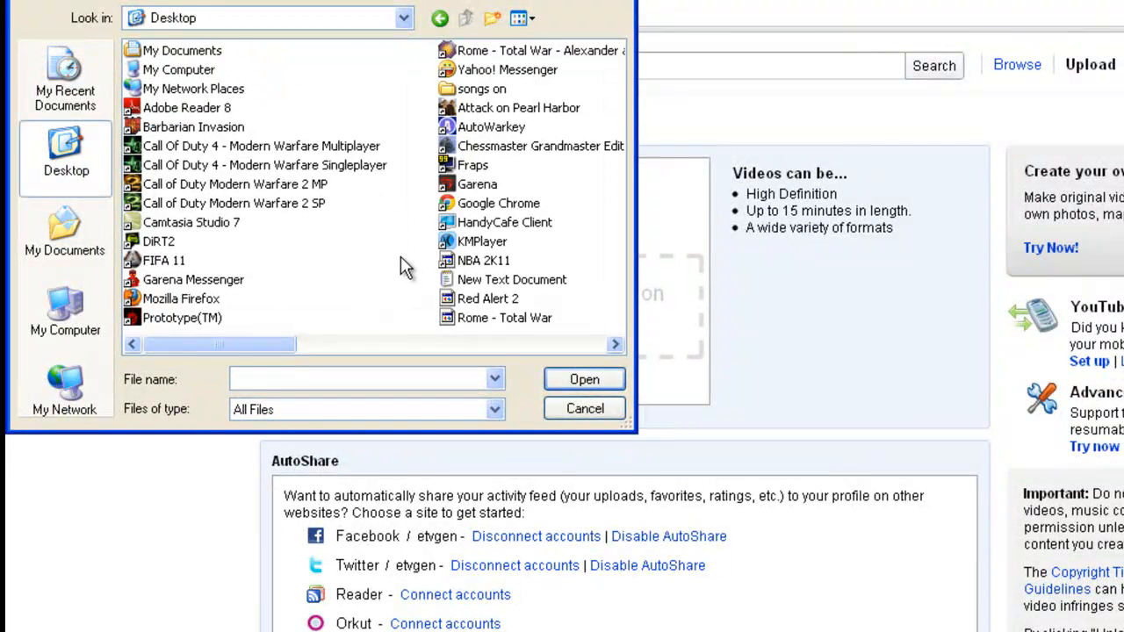
scroll(401, 255, down, 1)
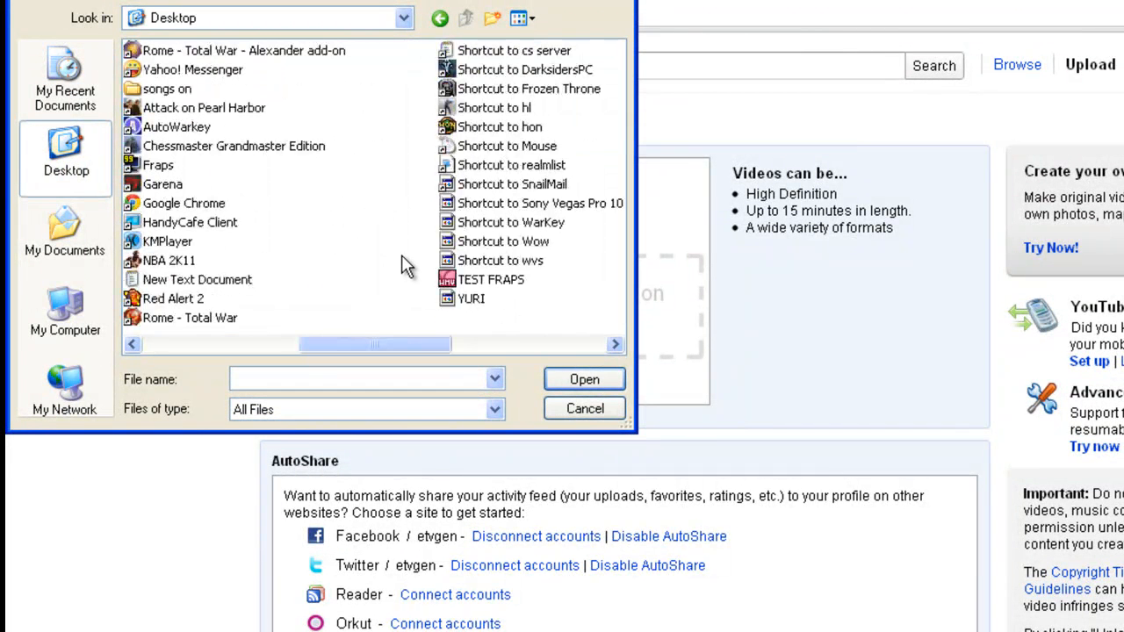
click(485, 281)
click(584, 379)
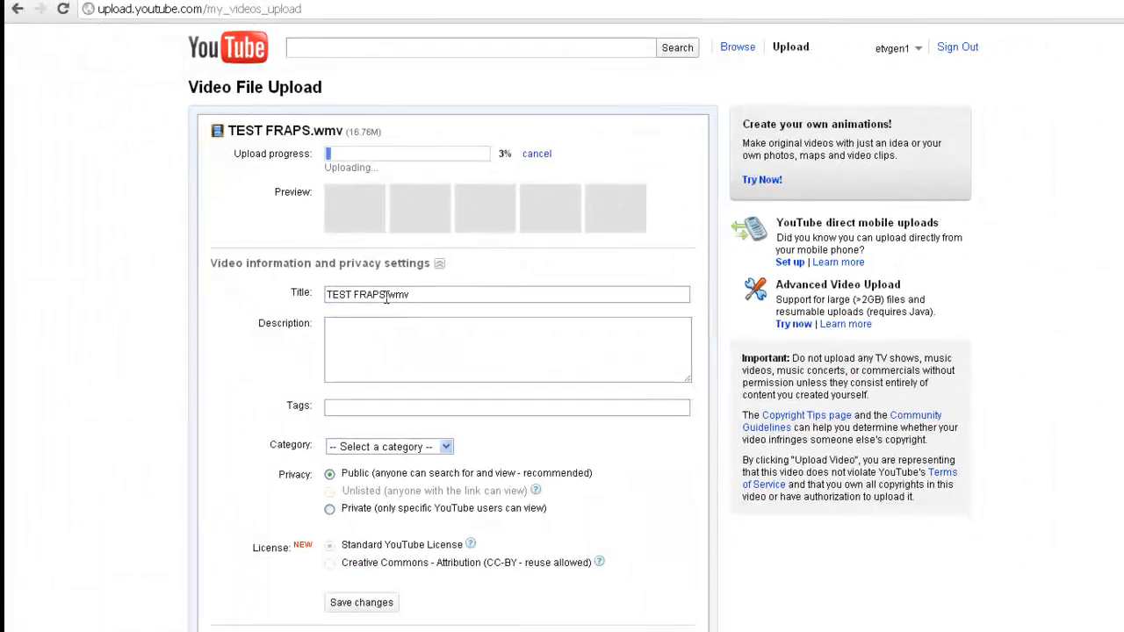
Step: Save the video information with title and description "Fraps test", tags "Fraps, Test, game, record" and category Howto & Style
drag(387, 297, 302, 297)
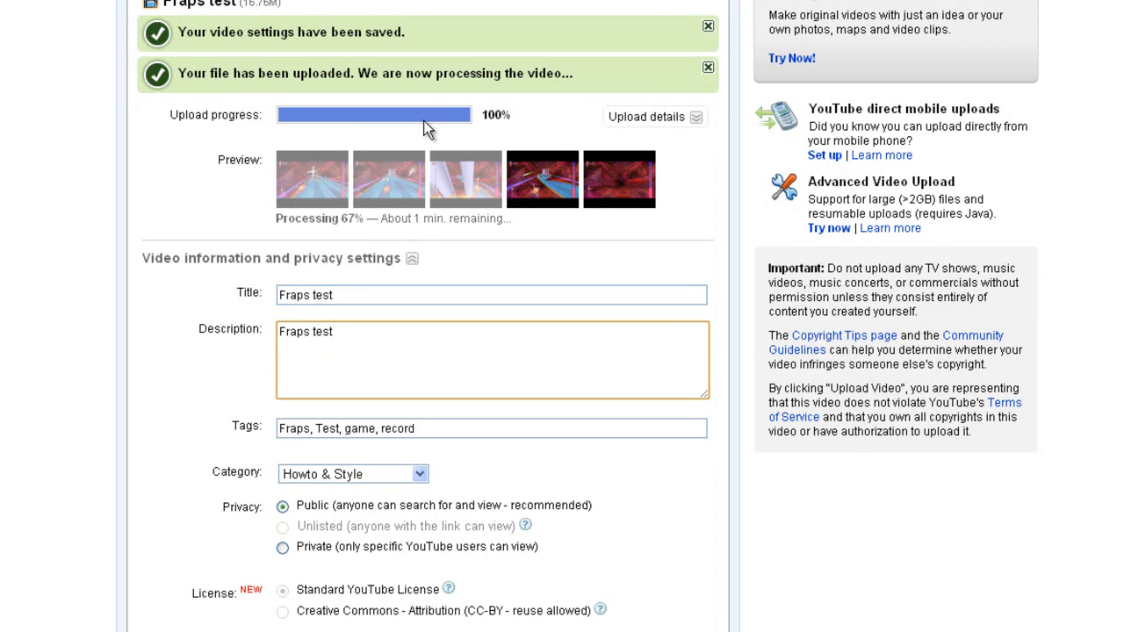
Step: Review the upload details, preview thumbnails and video link on the upload page
click(685, 116)
drag(534, 188, 598, 200)
click(694, 129)
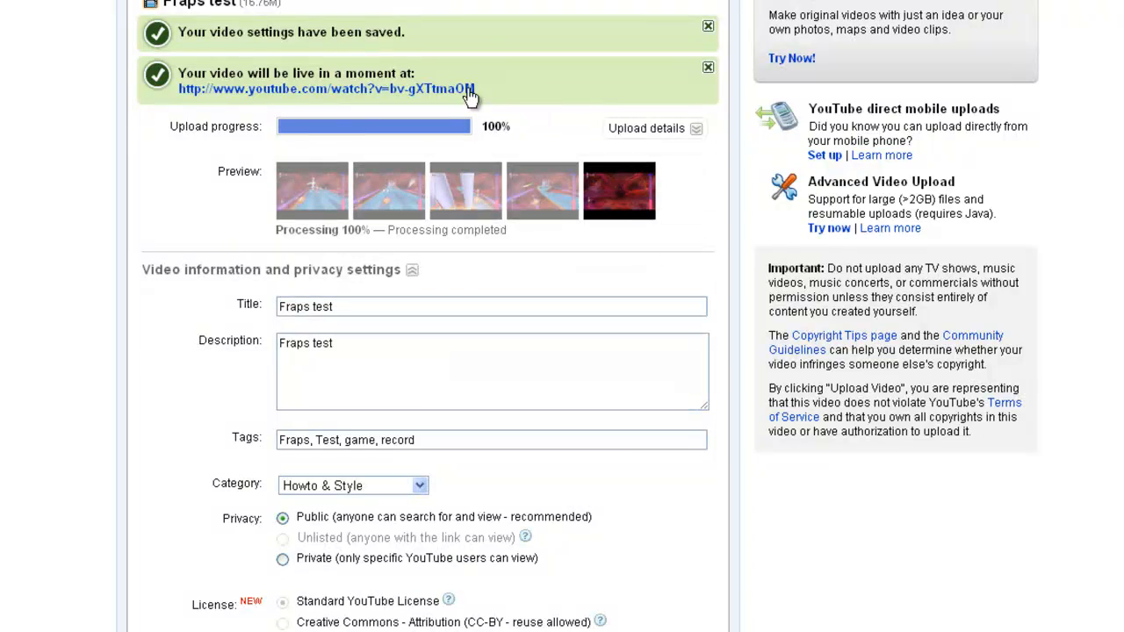
click(465, 88)
Step: Switch to the Notepad notes and add a new paragraph reading "neg 2 minutiin daraa bichleg chine bur sain chanrtai garna. xD,.."
key(alt+Tab)
key(Return)
key(Return)
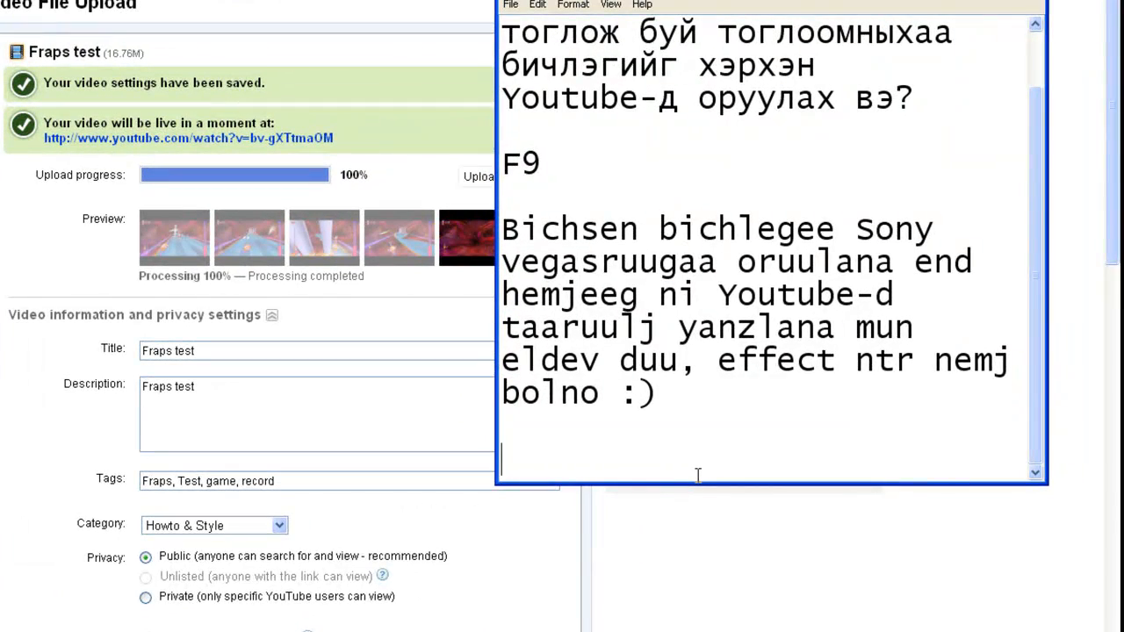
text(neg 2)
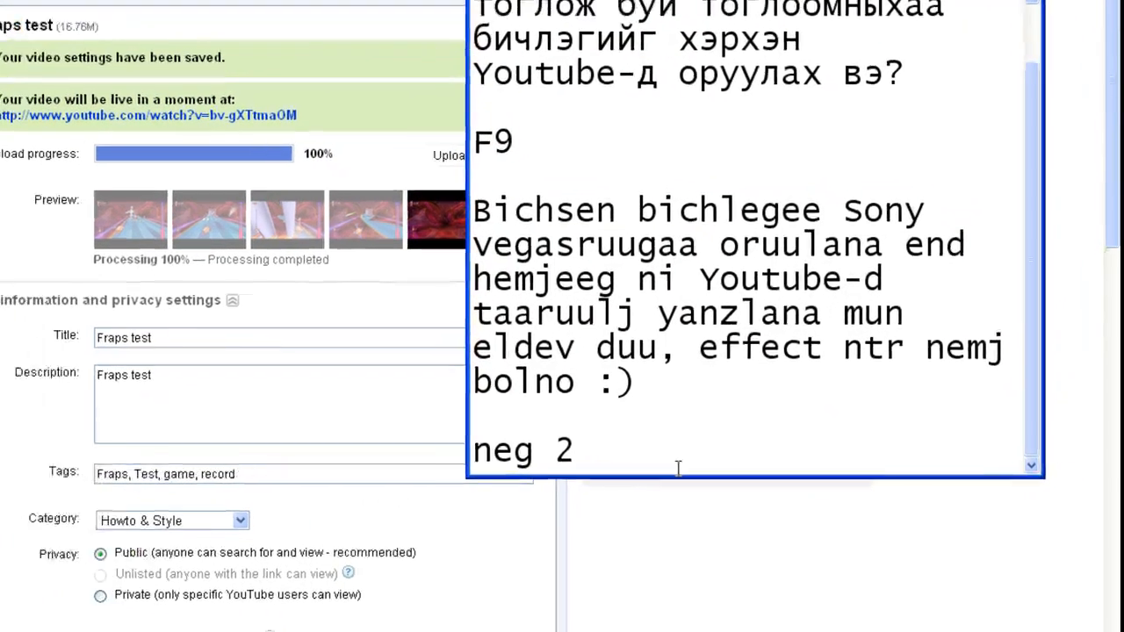
text( minutiin da)
text(raa bichleg chine )
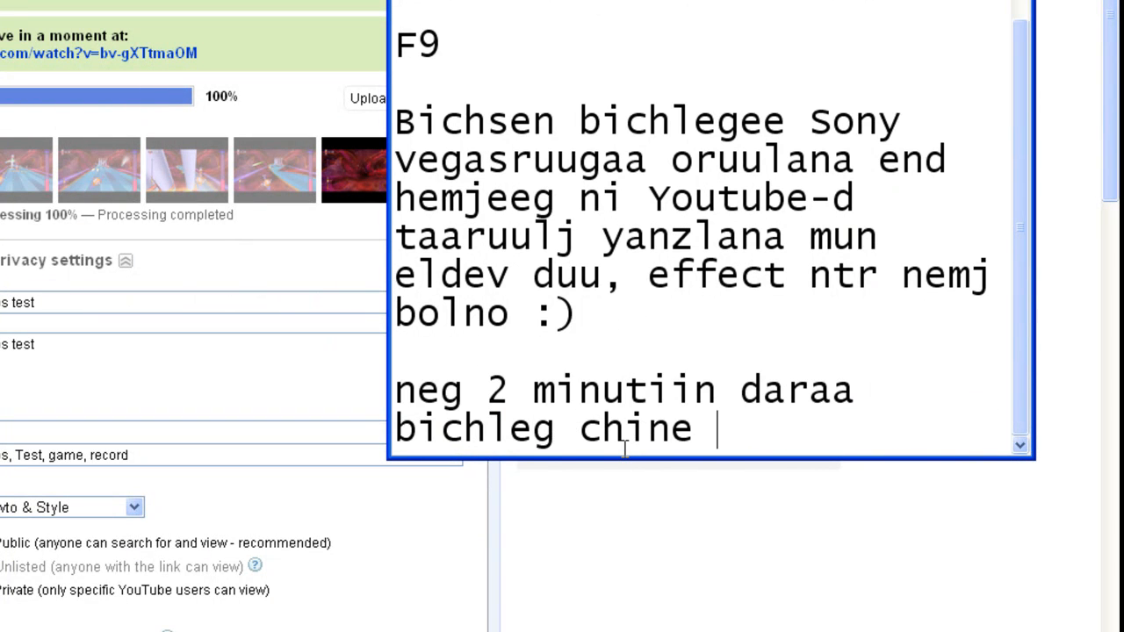
text(bur sain ch)
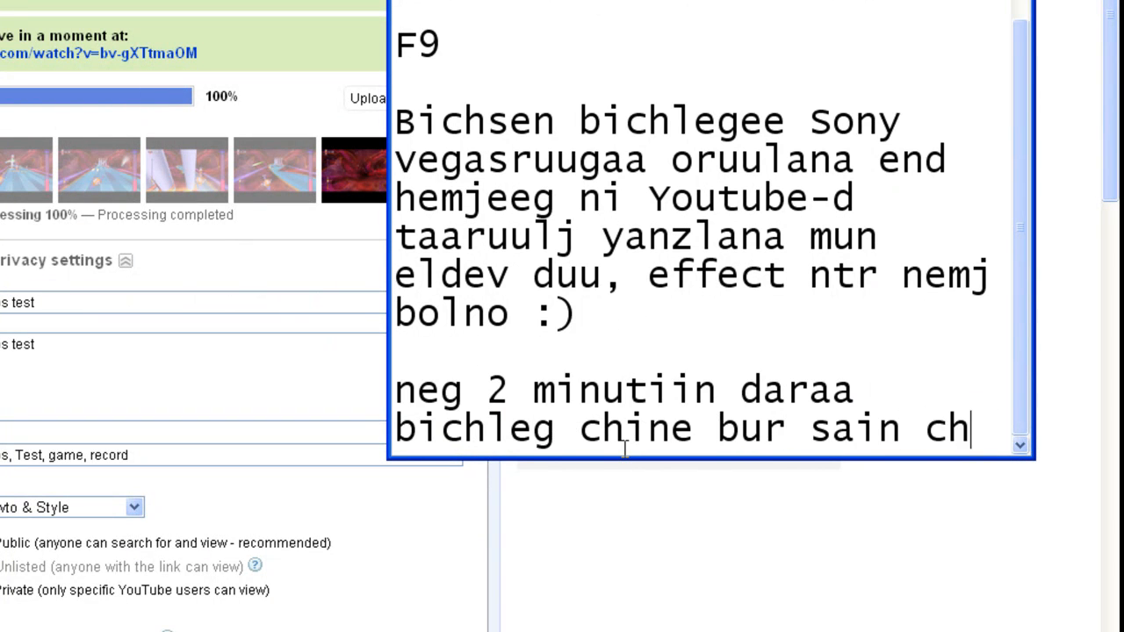
text(anrtai garn)
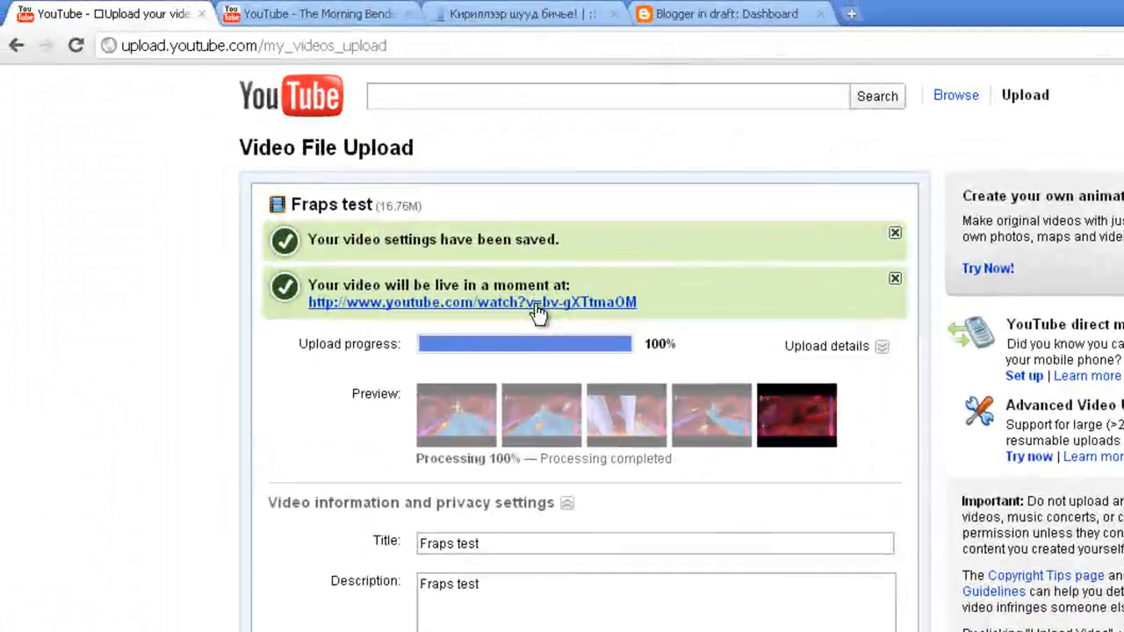
Step: Open the uploaded Fraps test video from its link on the upload page and skip playback ahead to near the end
click(538, 308)
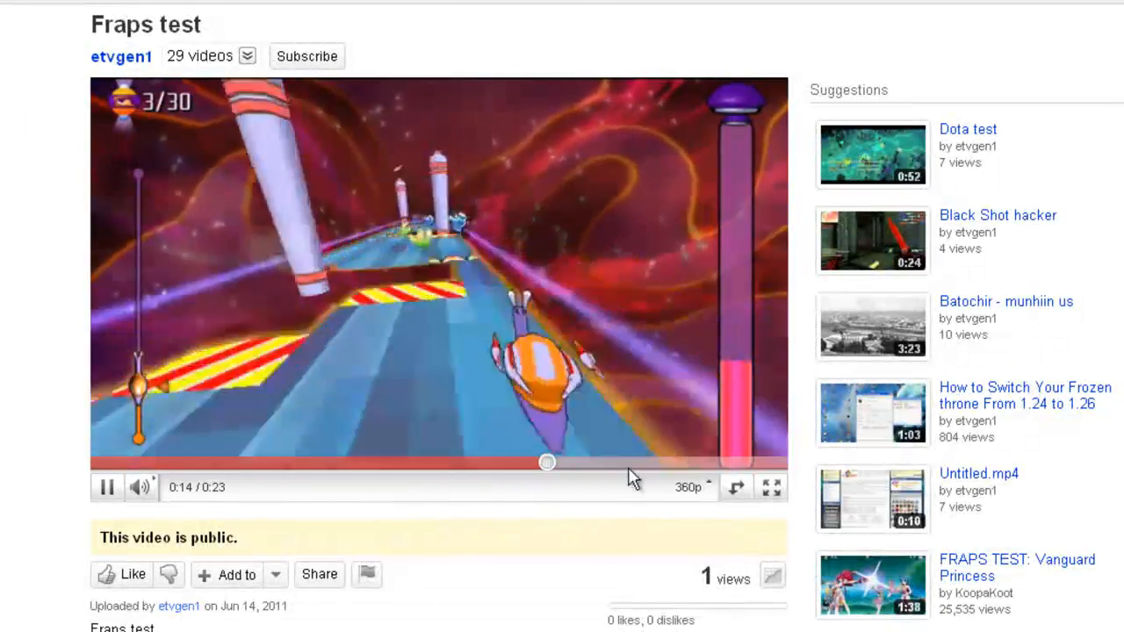
click(665, 464)
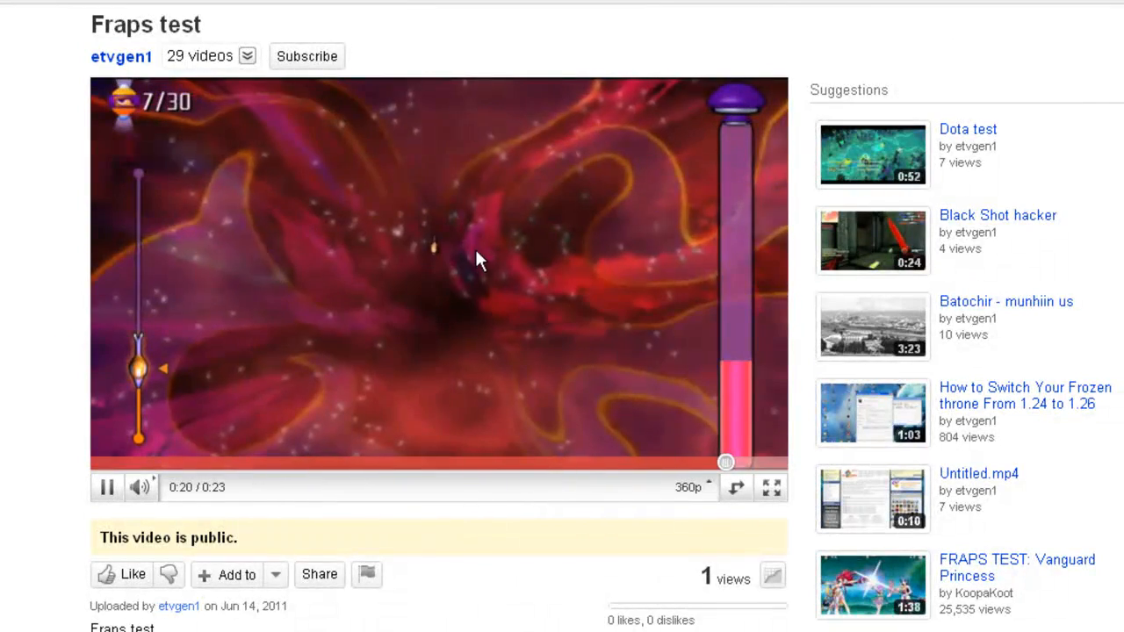
Step: Switch back to the Notepad notes and start a closing paragraph with "za za engee"
key(alt+Tab)
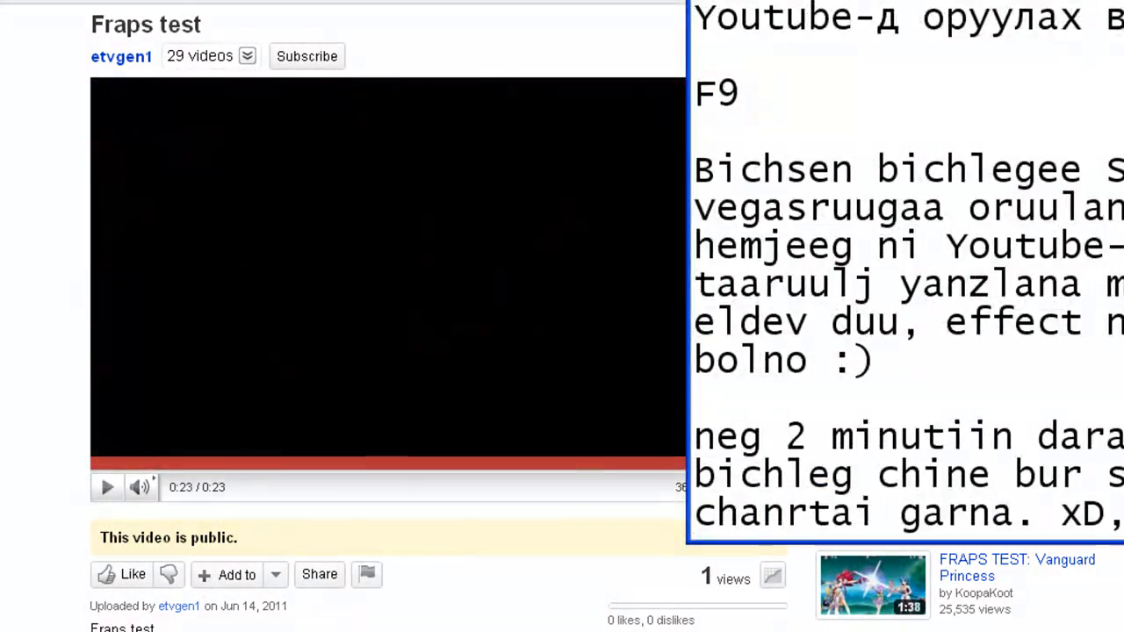
key(Return)
key(Return)
text(za za engee)
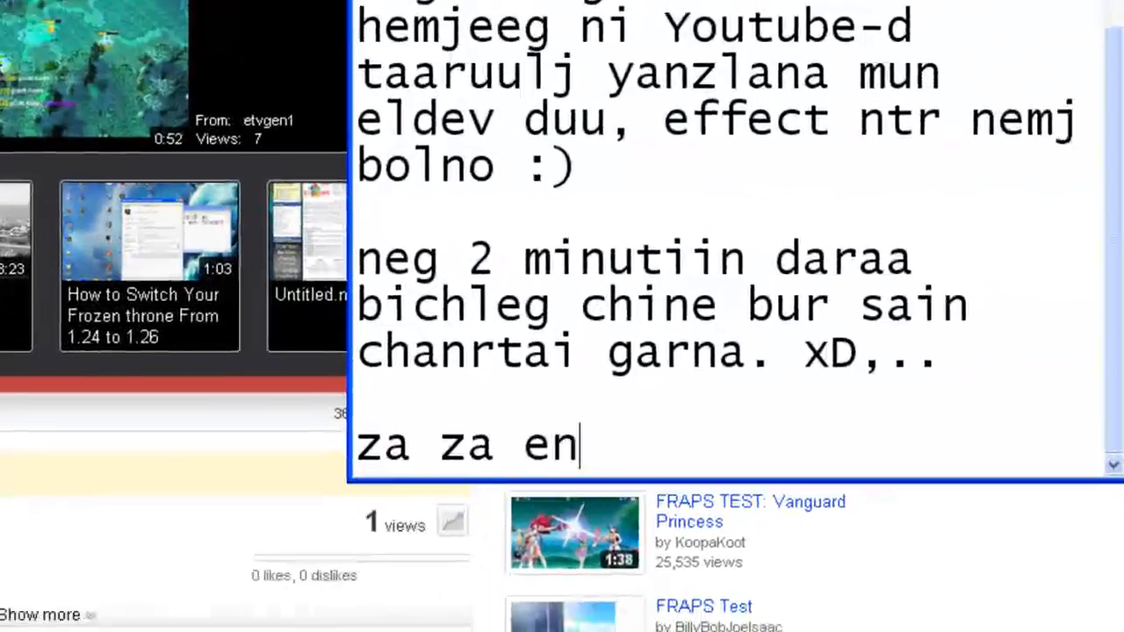